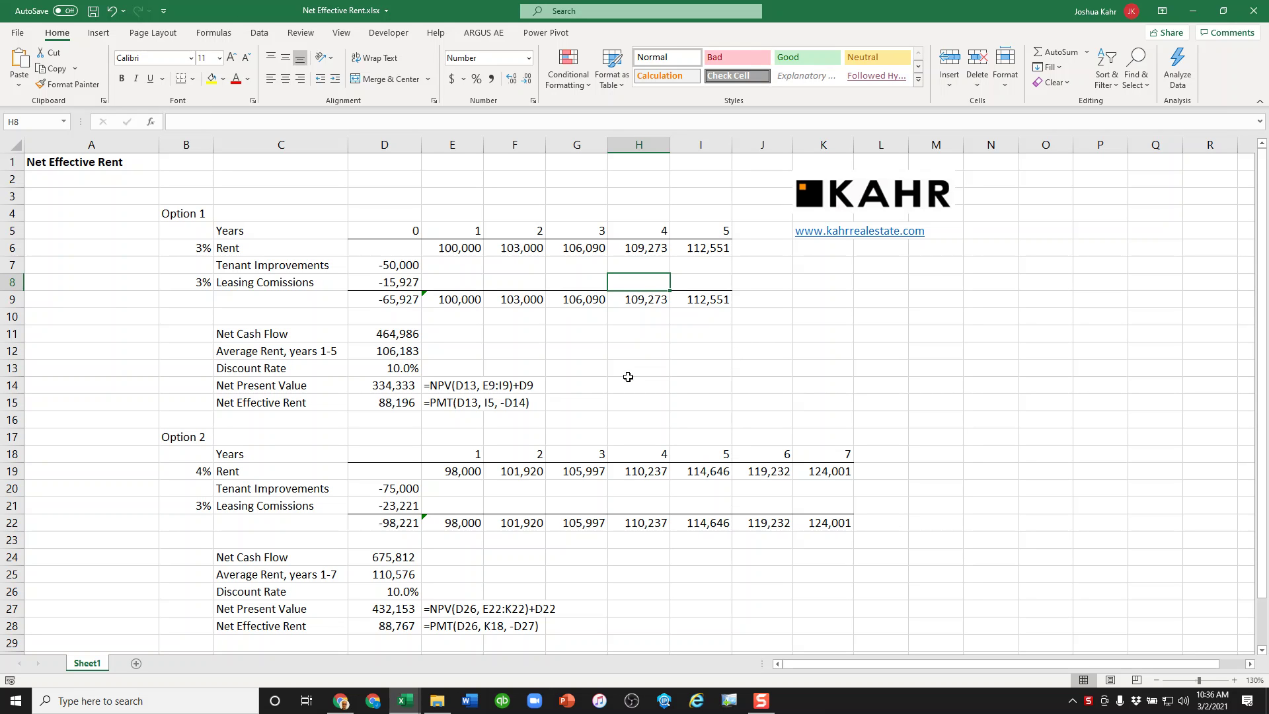
# Step: Italicize the Option 1 and Option 2 labels in B4 and B17
pyautogui.click(195, 212)
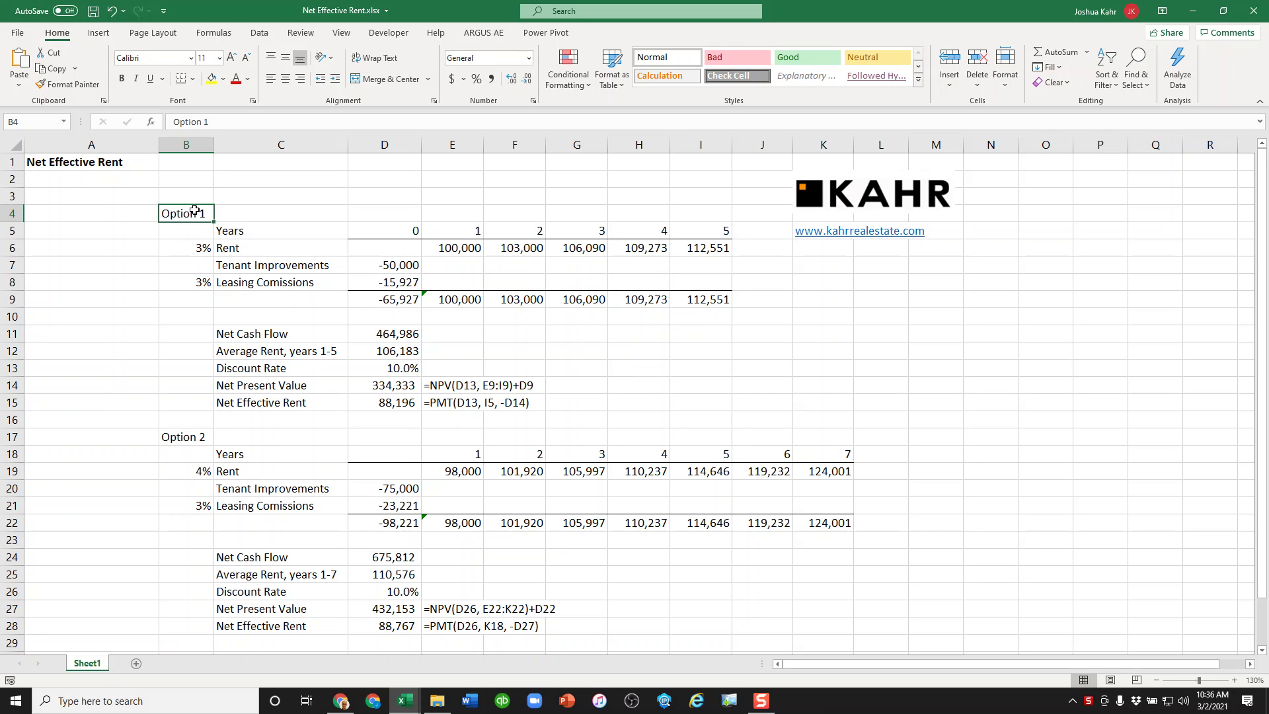
pyautogui.hotkey('ctrl', 'i')
pyautogui.click(207, 440)
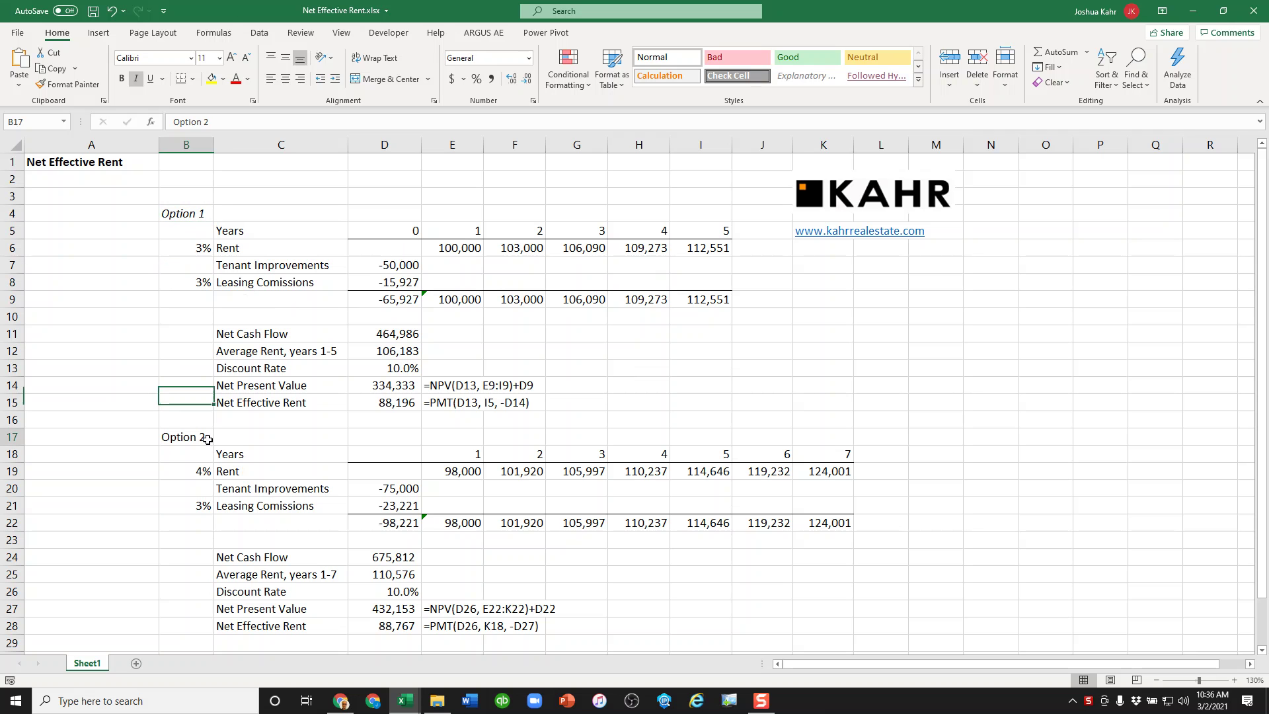
pyautogui.hotkey('ctrl', 'i')
# Step: Review Option 1's year-0 upfront costs, years 1–5 rent and 3% rent growth rate
pyautogui.click(308, 391)
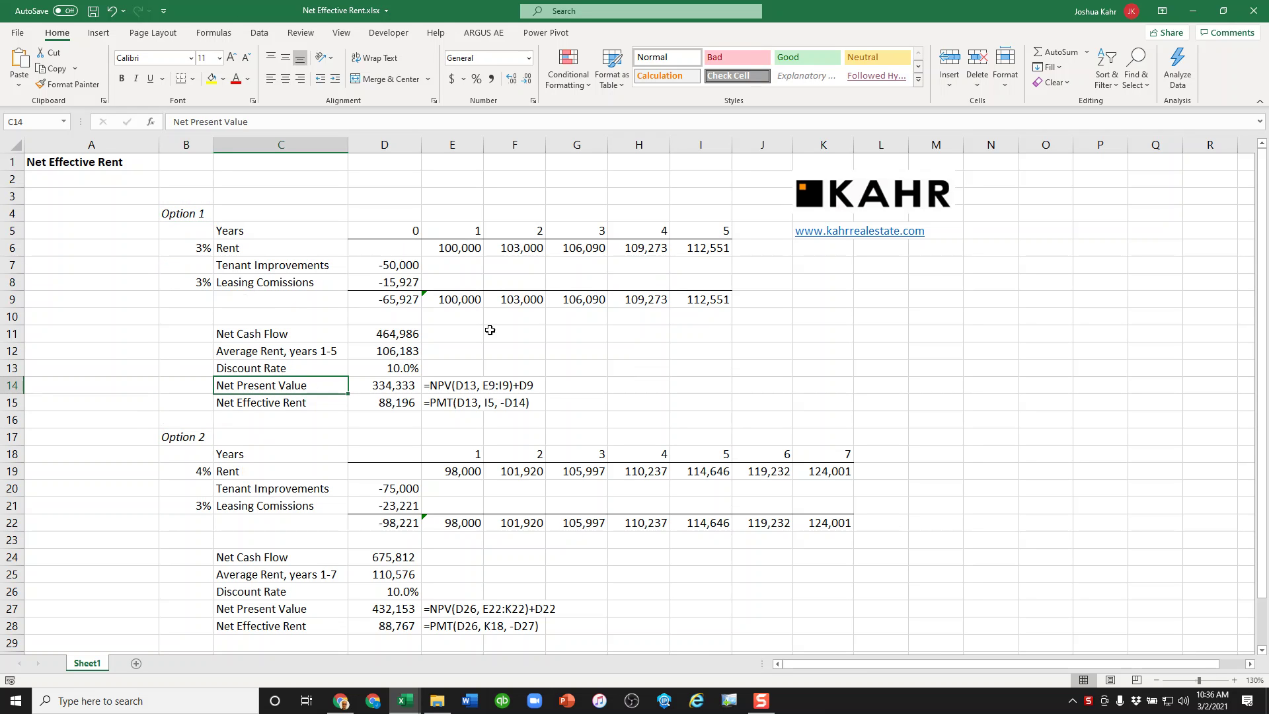
pyautogui.moveTo(390, 250); pyautogui.dragTo(395, 281)
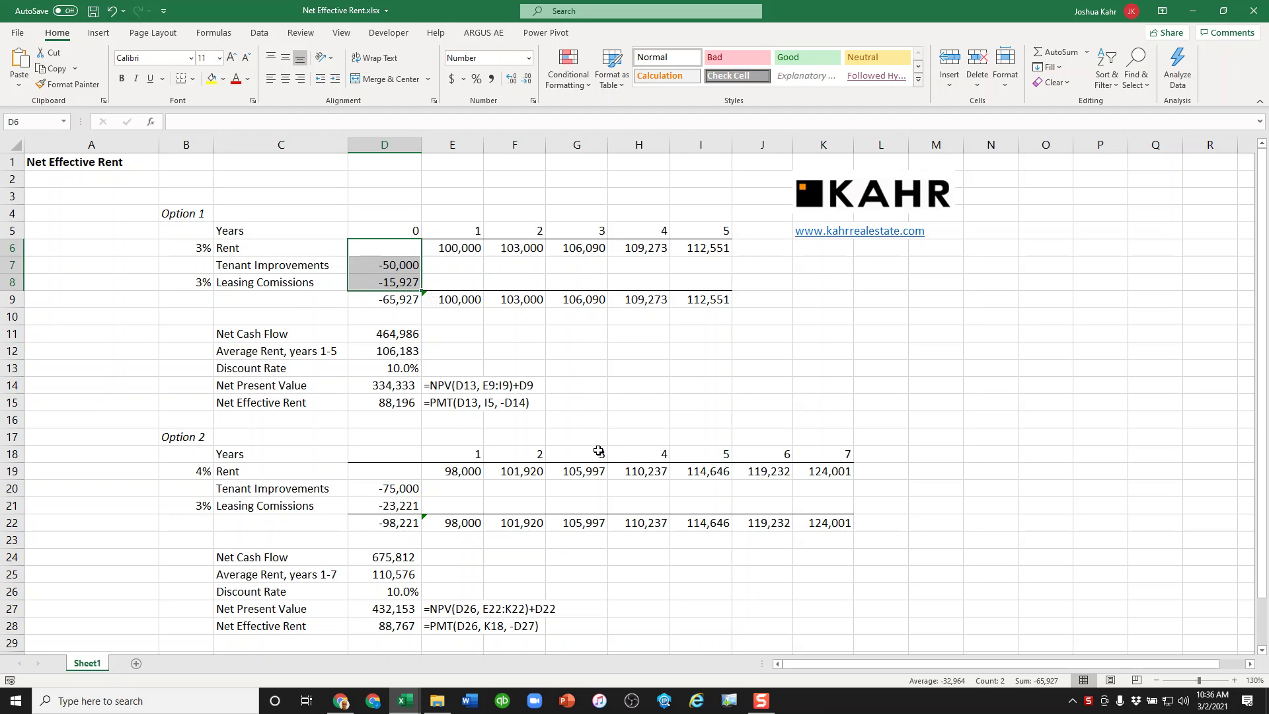
pyautogui.moveTo(462, 248); pyautogui.dragTo(700, 250)
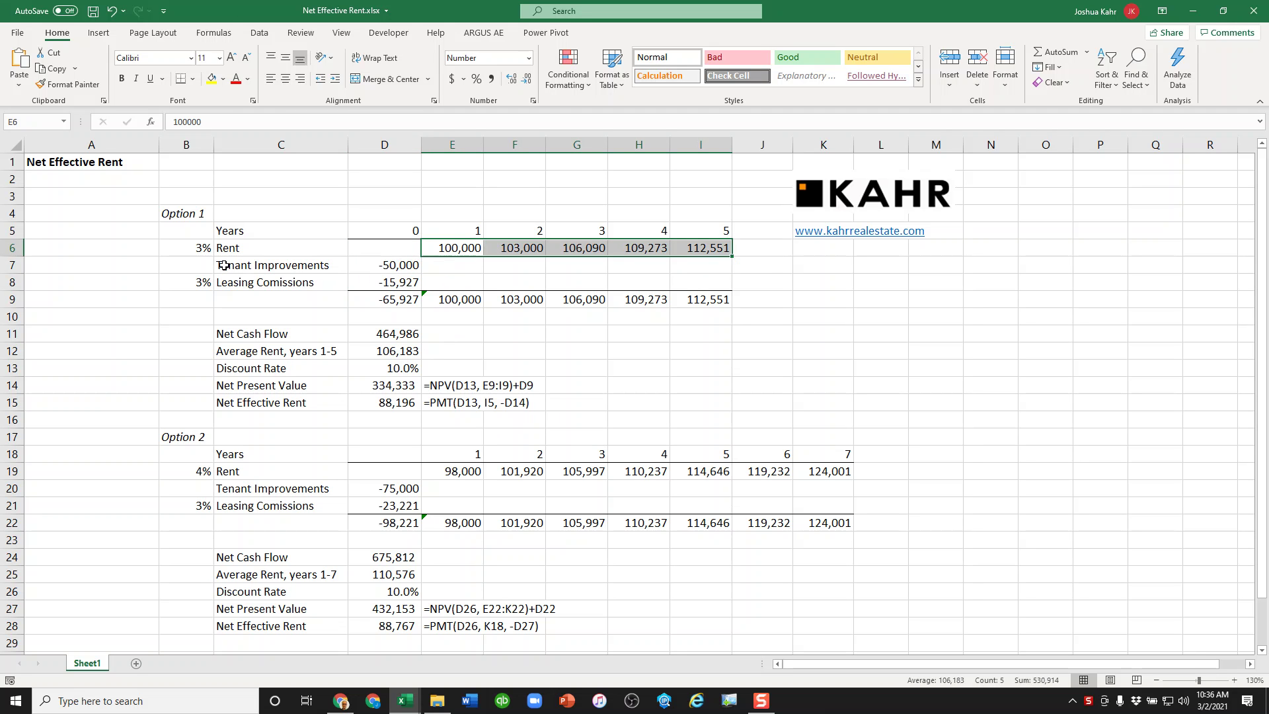
pyautogui.click(193, 251)
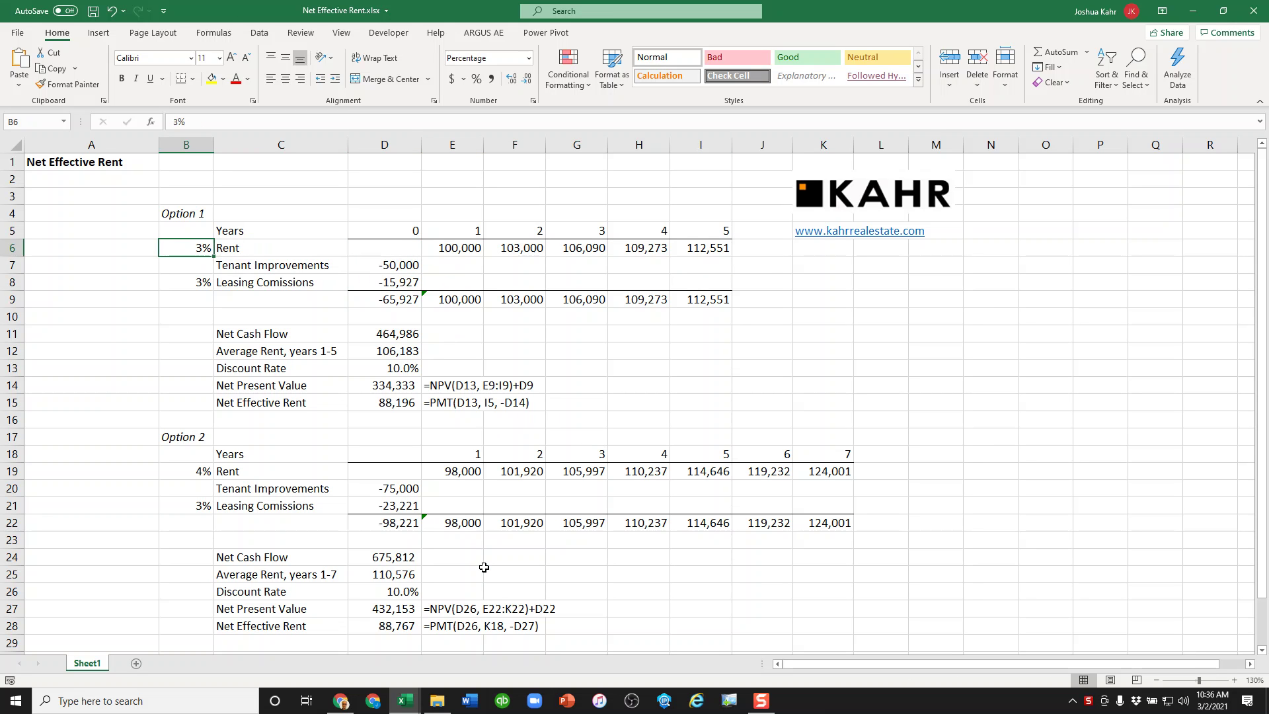
# Step: Review Option 2's -75,000 tenant improvements, 98,000 first-year rent, 4% growth and yearly rents
pyautogui.click(400, 490)
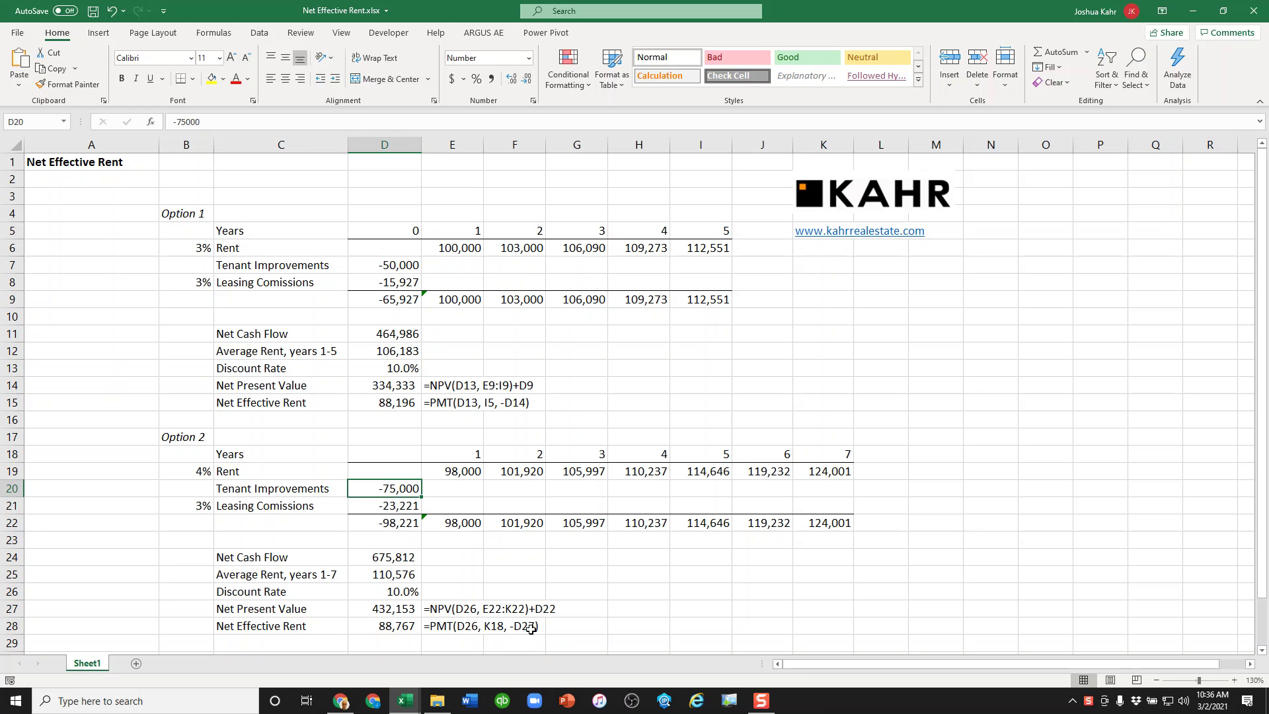
pyautogui.click(477, 473)
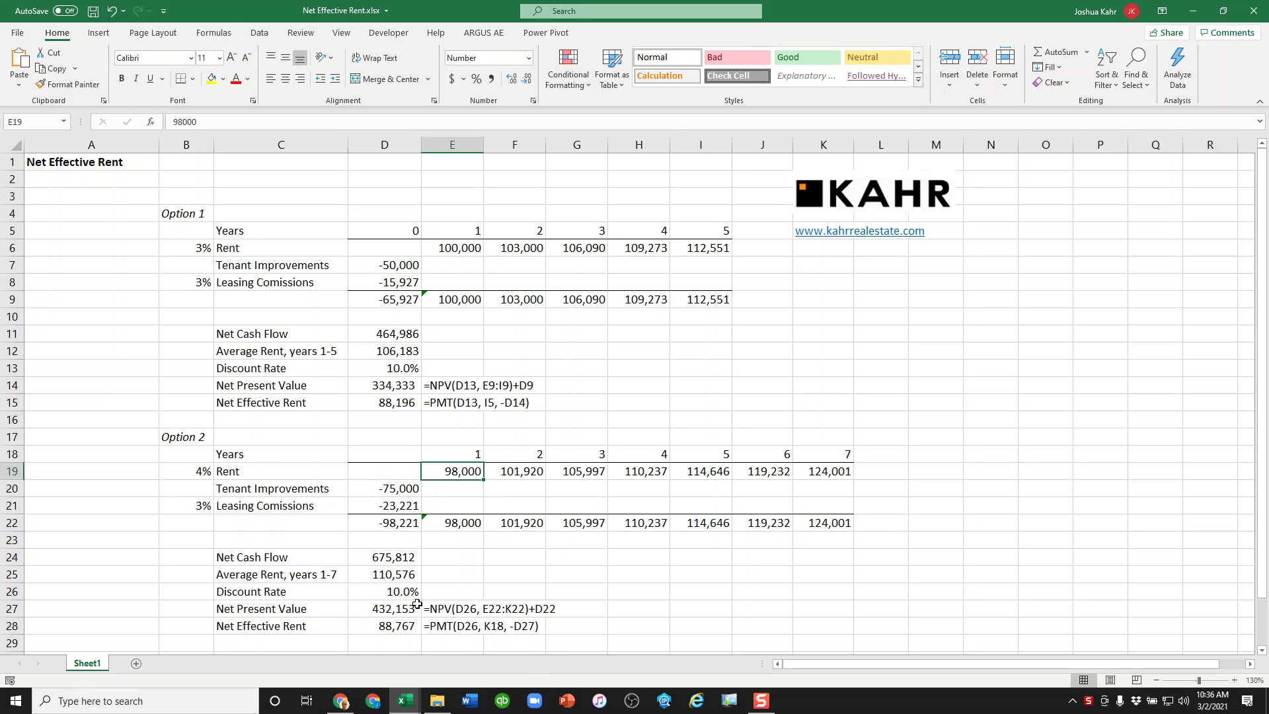
pyautogui.click(188, 471)
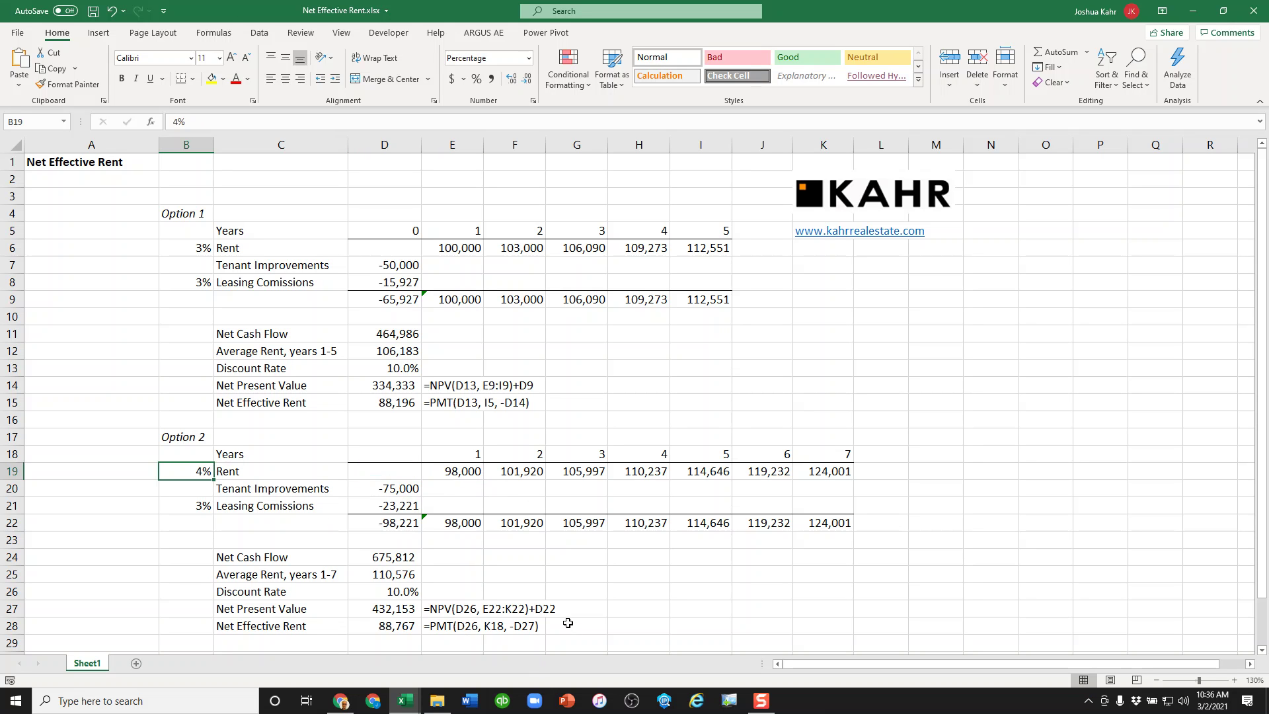
pyautogui.moveTo(483, 469); pyautogui.dragTo(826, 474)
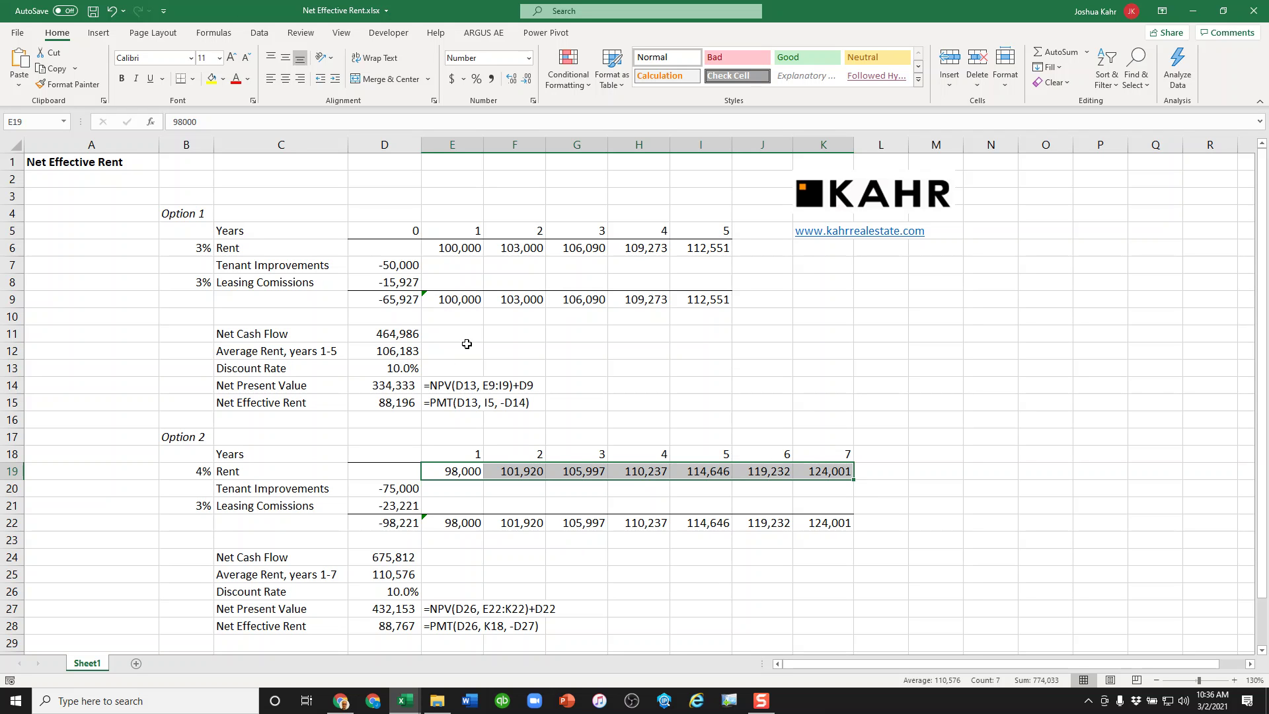
pyautogui.moveTo(463, 250); pyautogui.dragTo(724, 250)
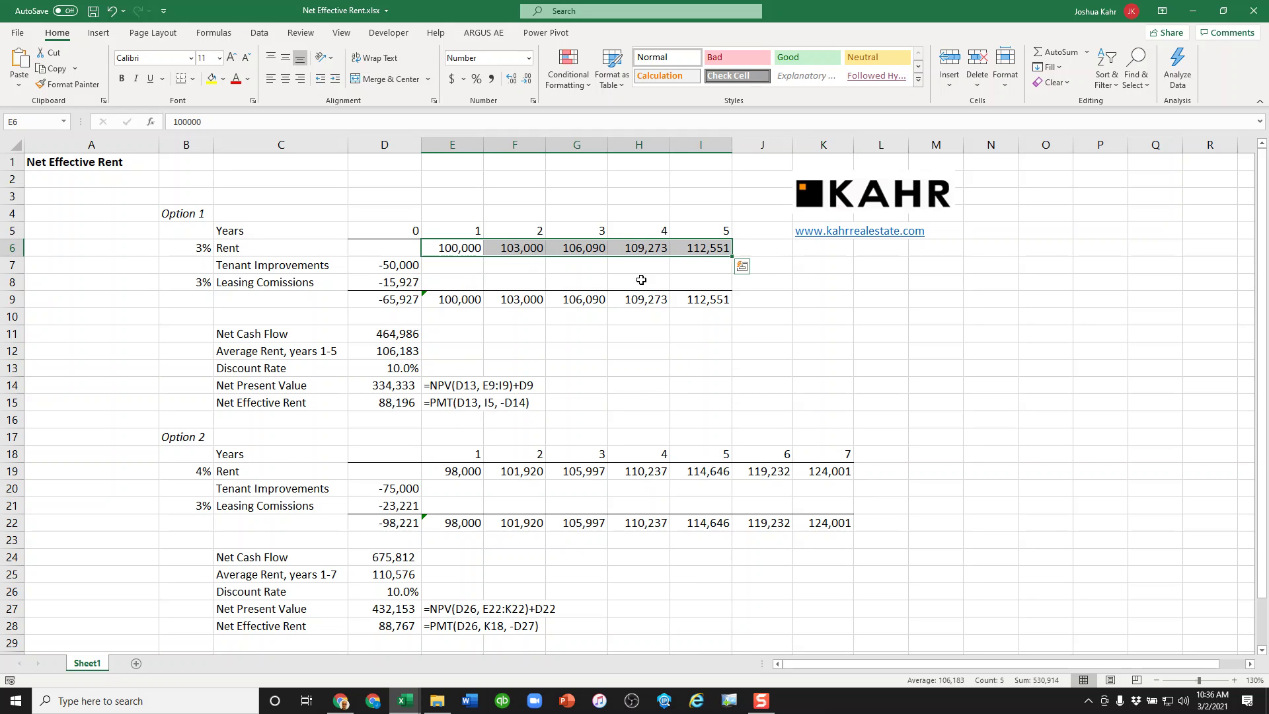
pyautogui.click(413, 265)
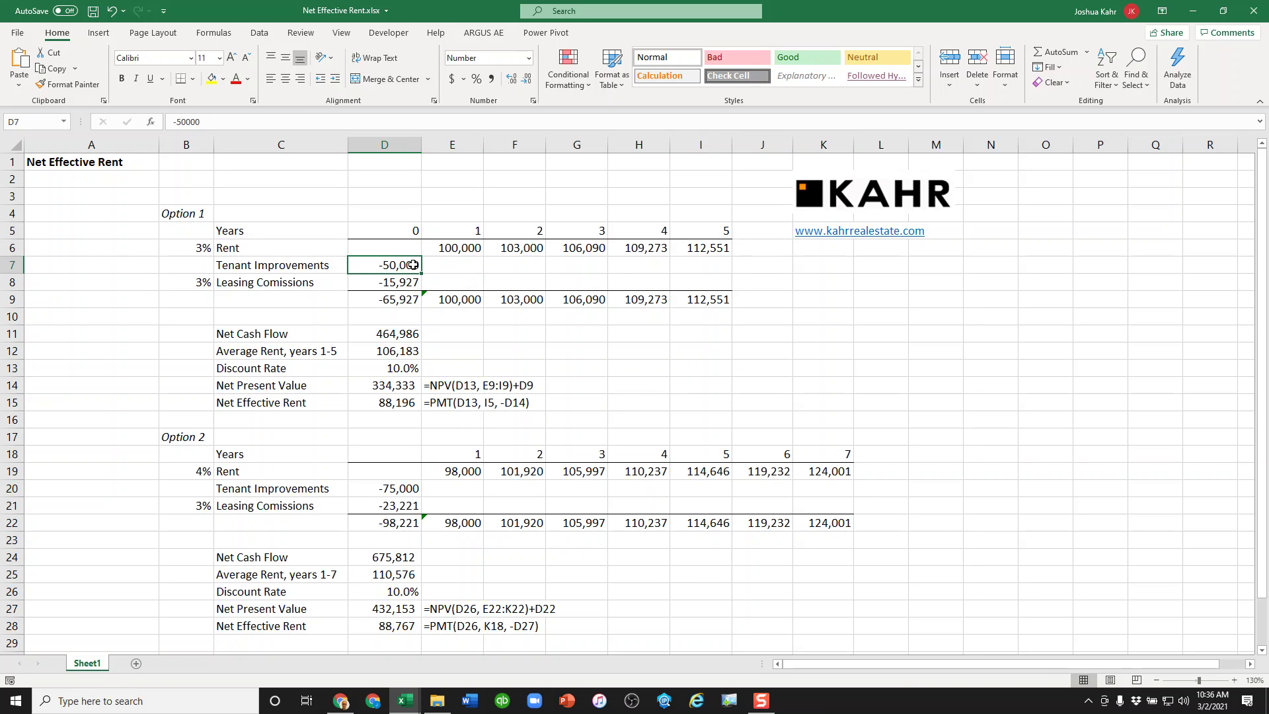
pyautogui.click(209, 250)
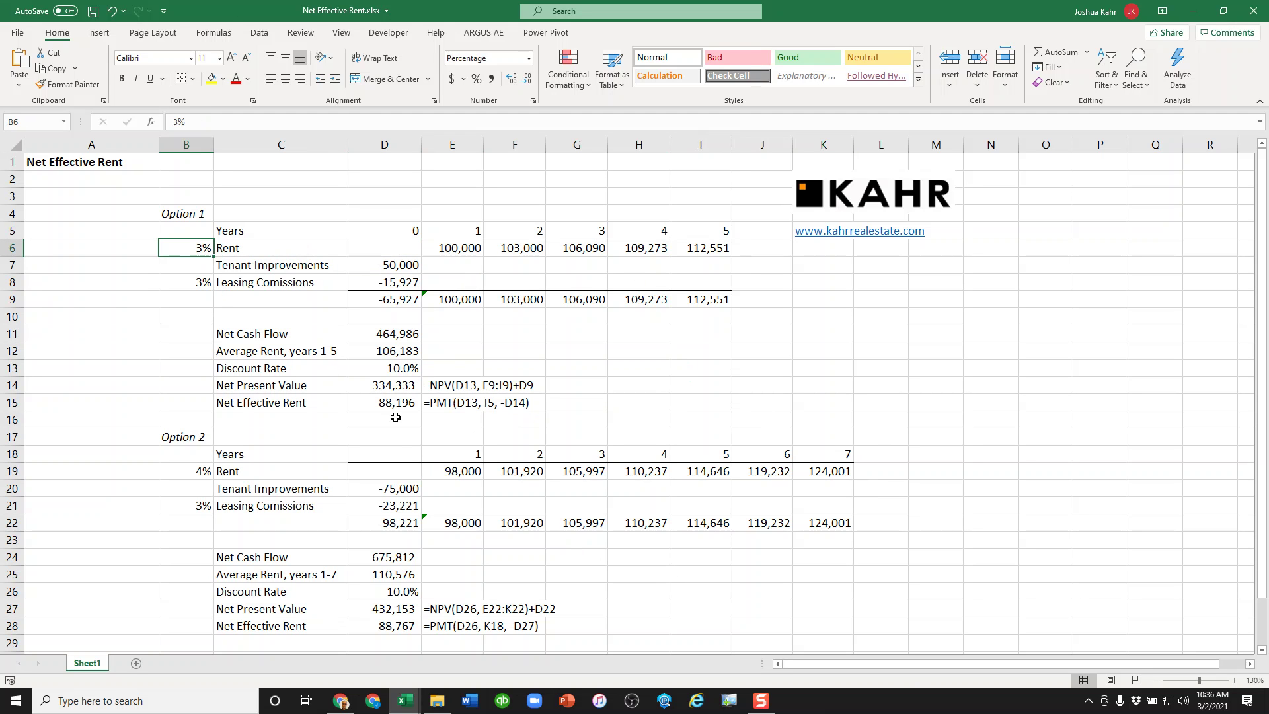
pyautogui.click(462, 474)
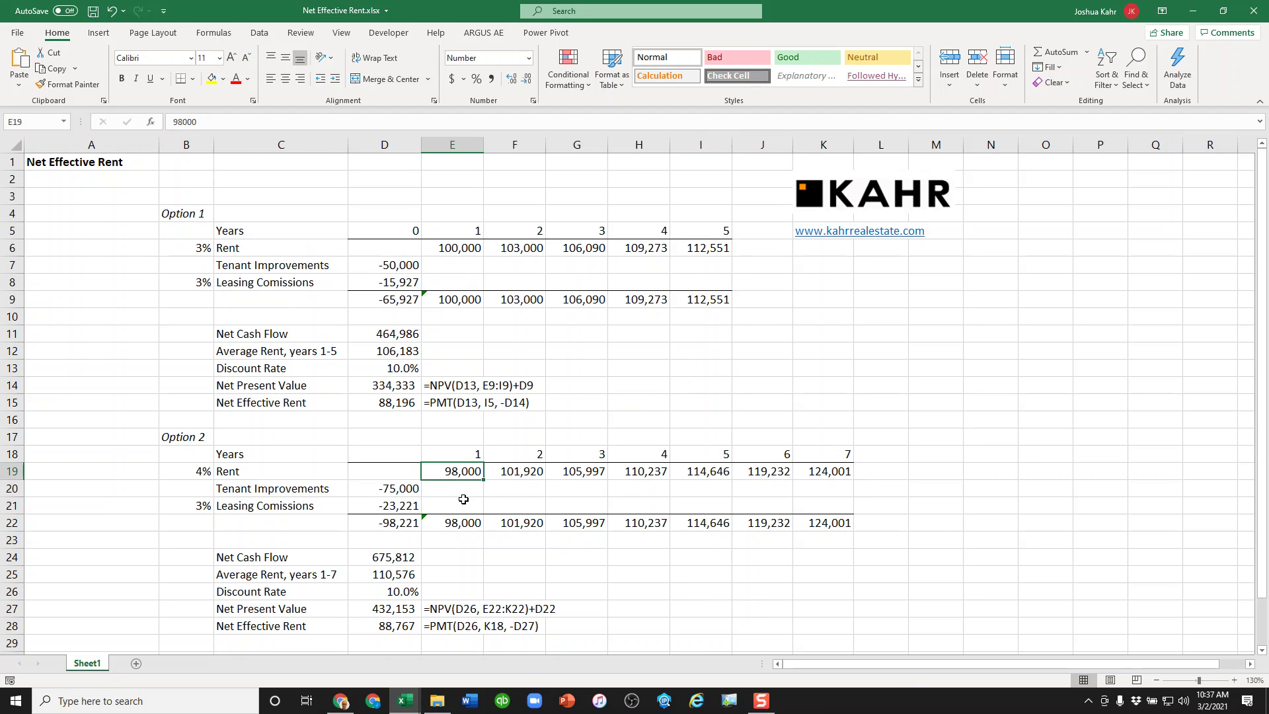
pyautogui.click(380, 491)
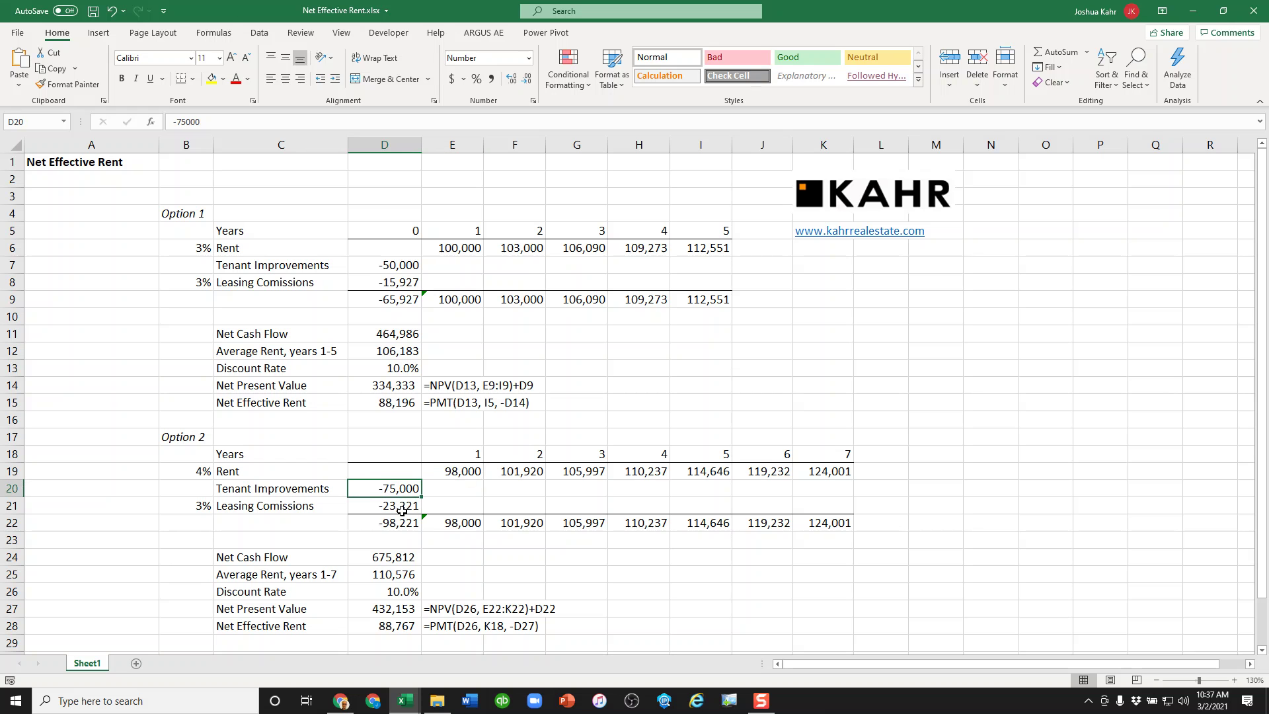
pyautogui.click(202, 467)
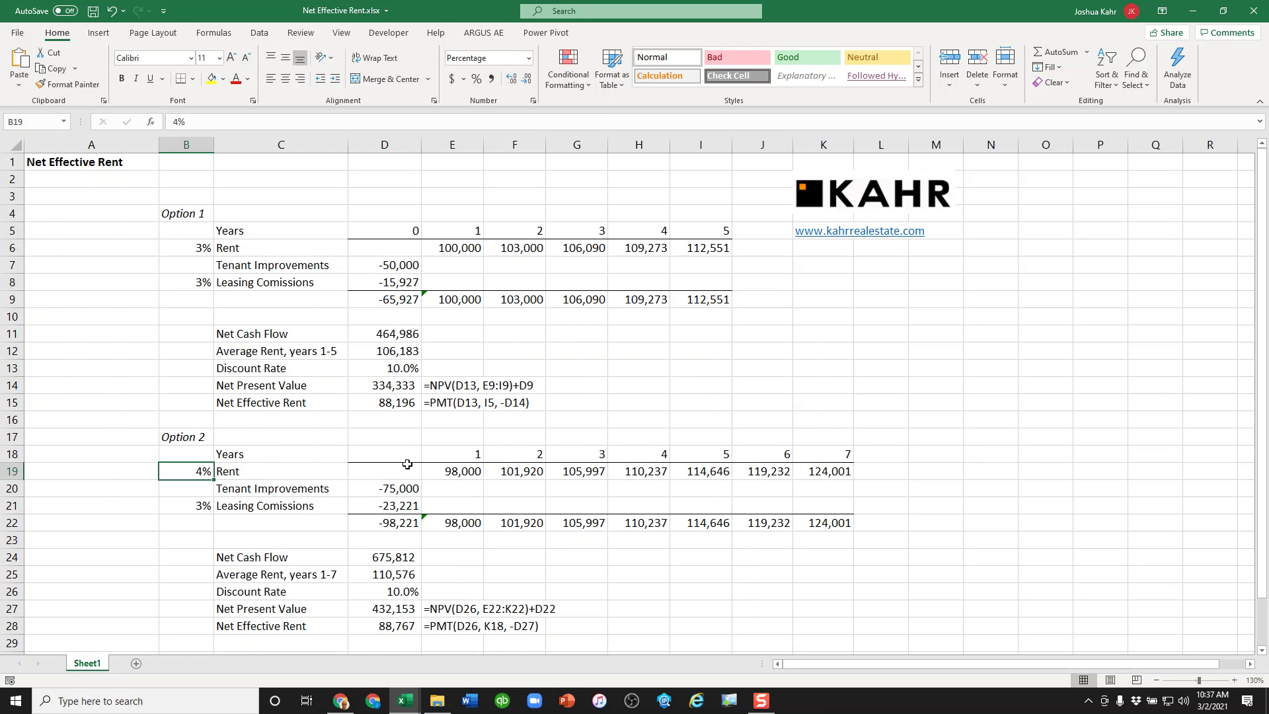
pyautogui.click(406, 553)
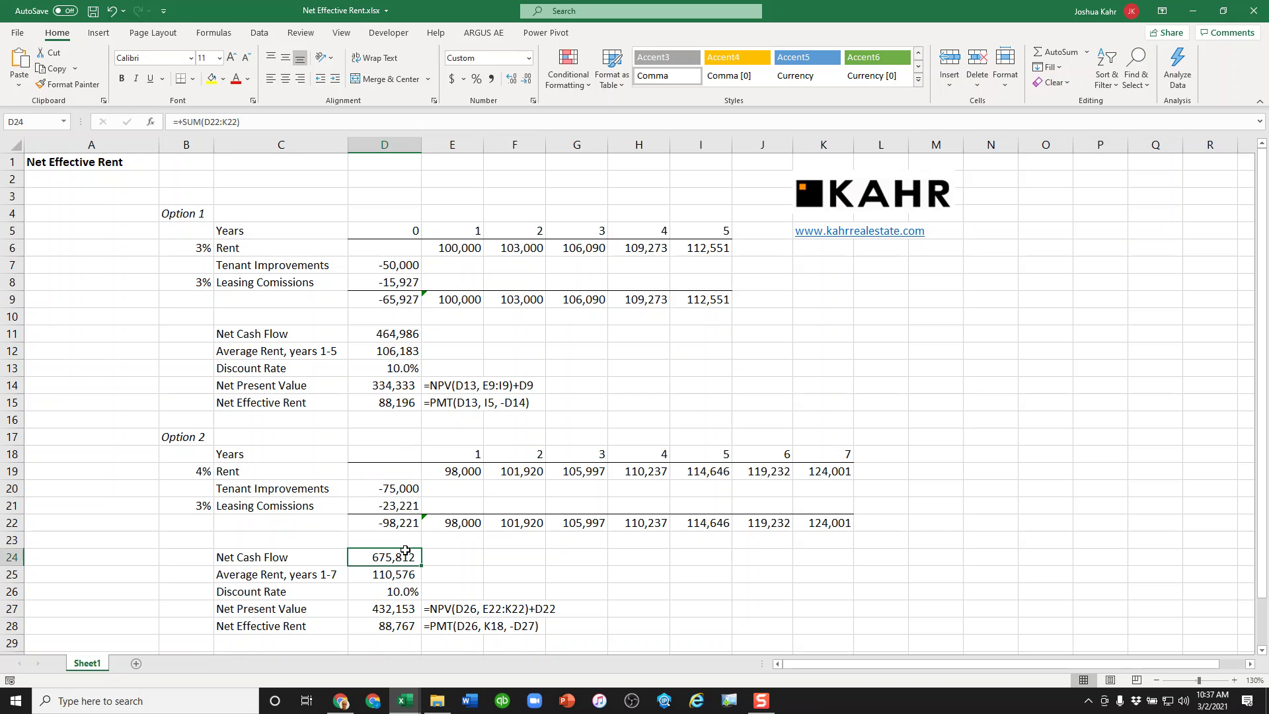
pyautogui.click(396, 333)
pyautogui.click(401, 558)
pyautogui.click(405, 574)
pyautogui.click(391, 356)
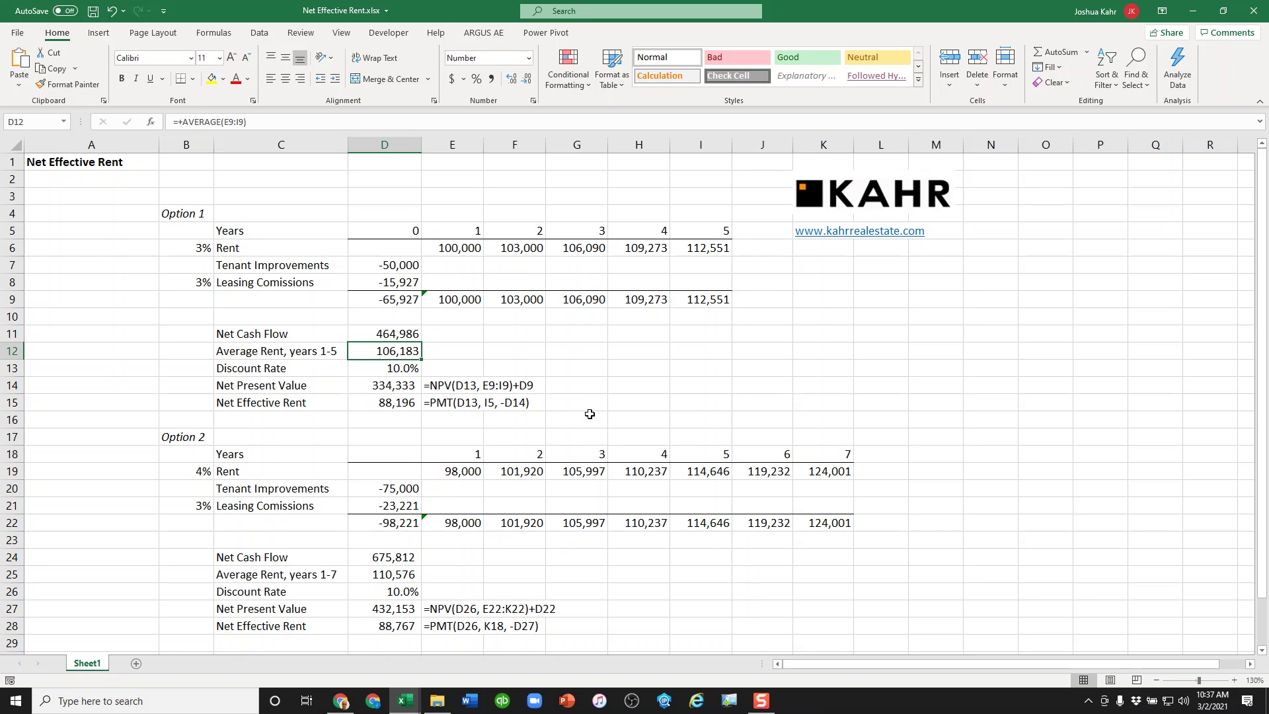
pyautogui.click(407, 572)
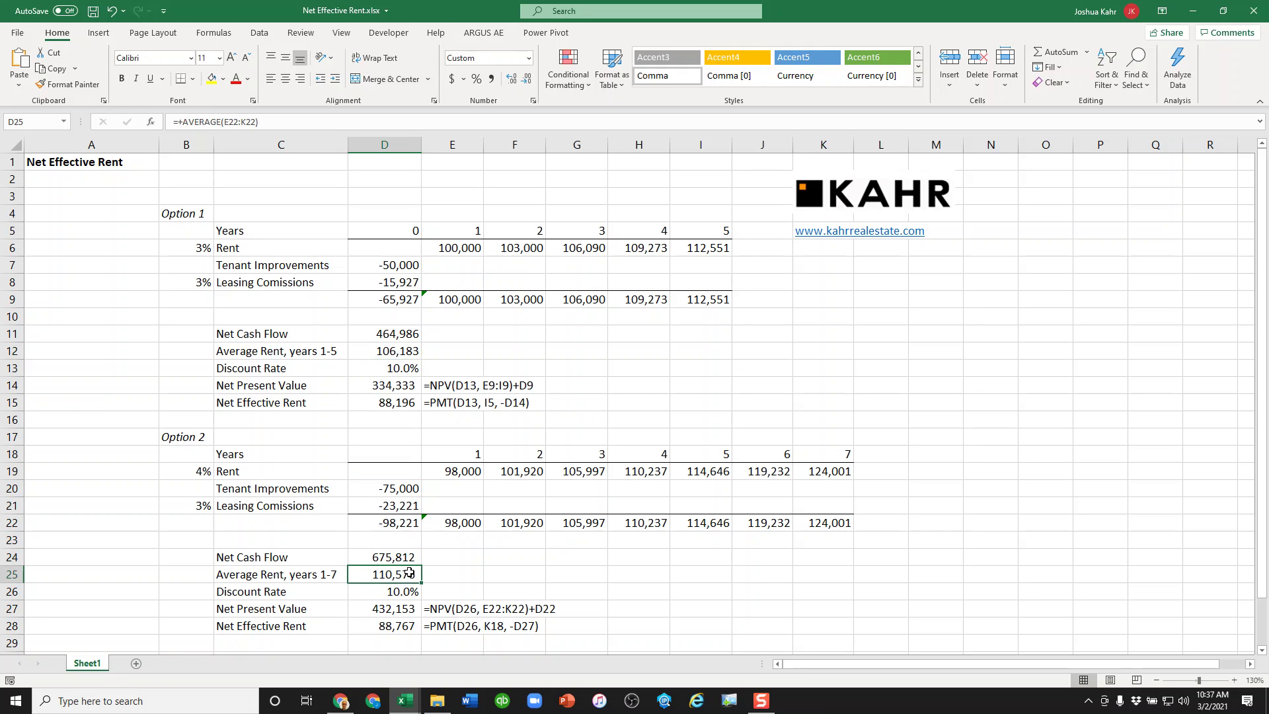
pyautogui.click(398, 359)
pyautogui.click(398, 573)
pyautogui.click(408, 390)
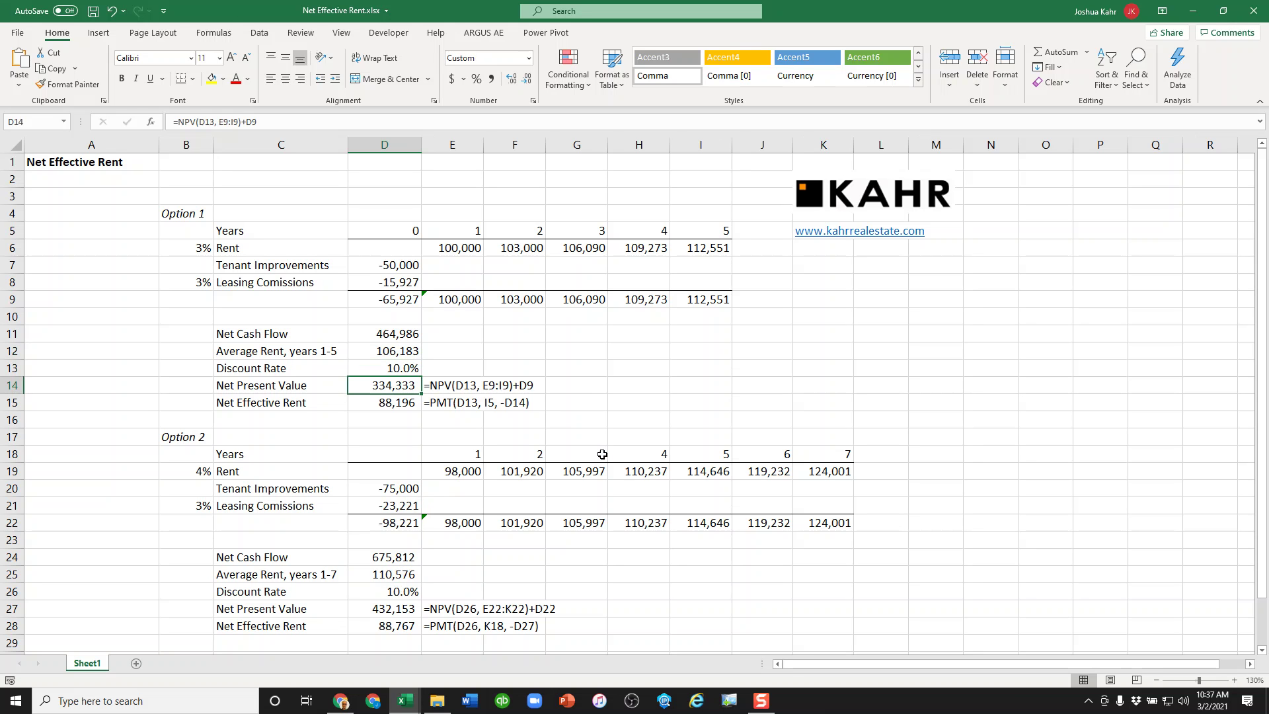
pyautogui.press('F2')
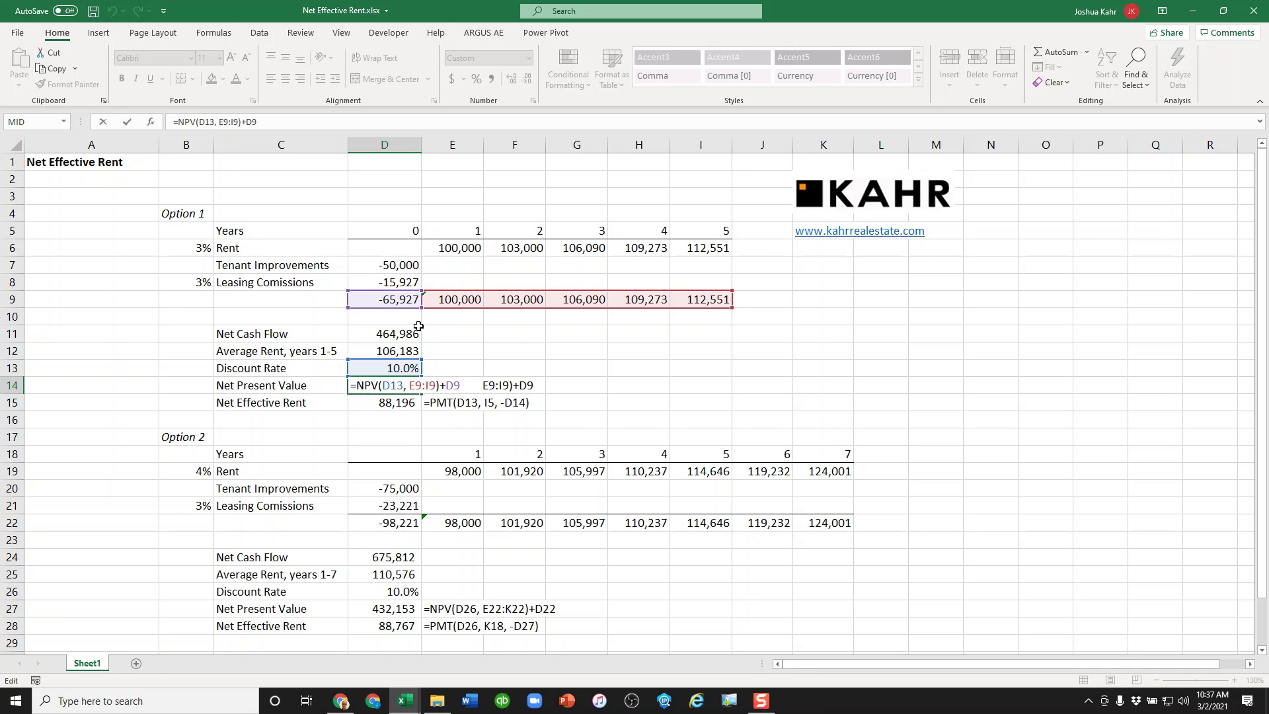
pyautogui.press('Escape')
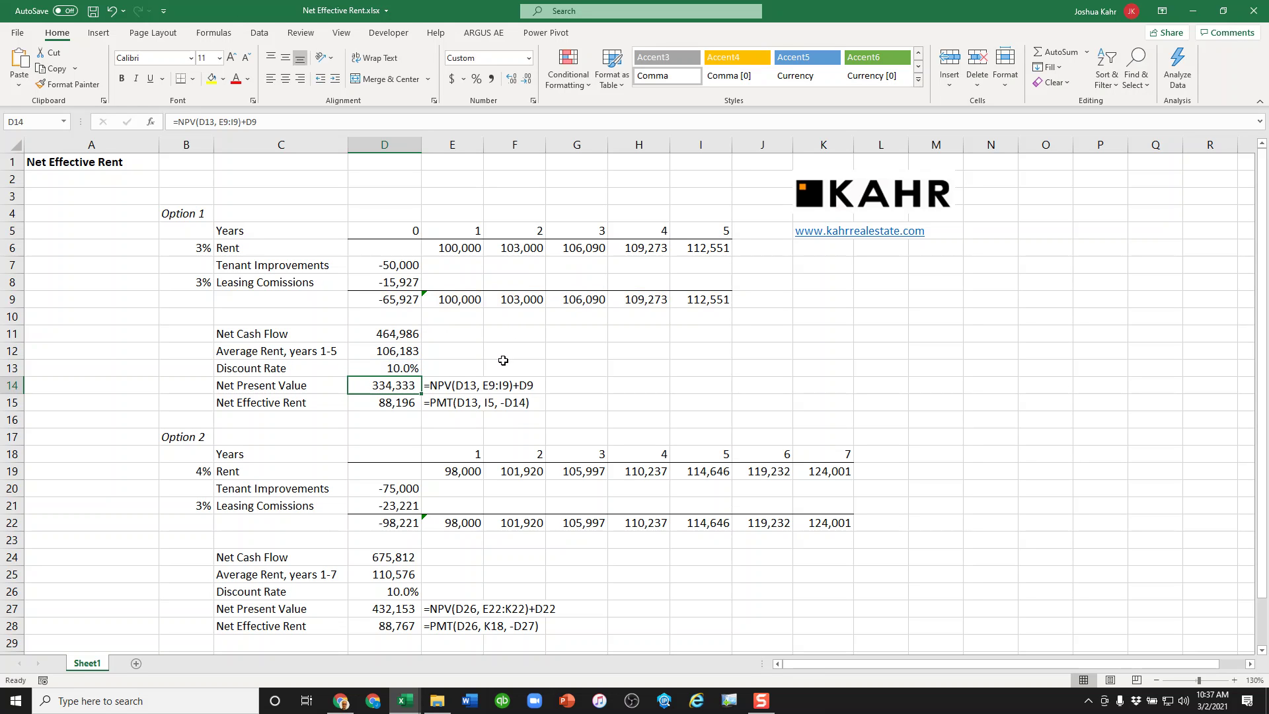
pyautogui.click(414, 609)
pyautogui.press('F2')
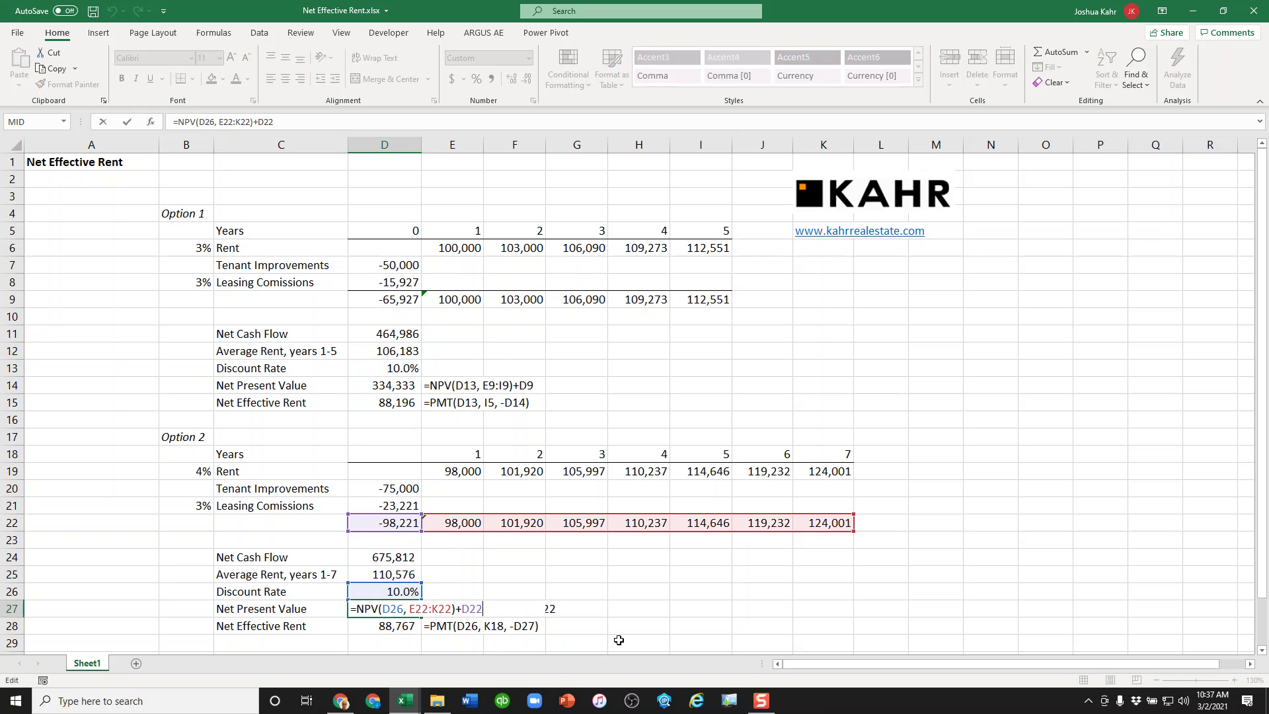
pyautogui.press('Escape')
pyautogui.moveTo(458, 610); pyautogui.dragTo(411, 608)
pyautogui.click(450, 383)
pyautogui.moveTo(450, 384); pyautogui.dragTo(408, 387)
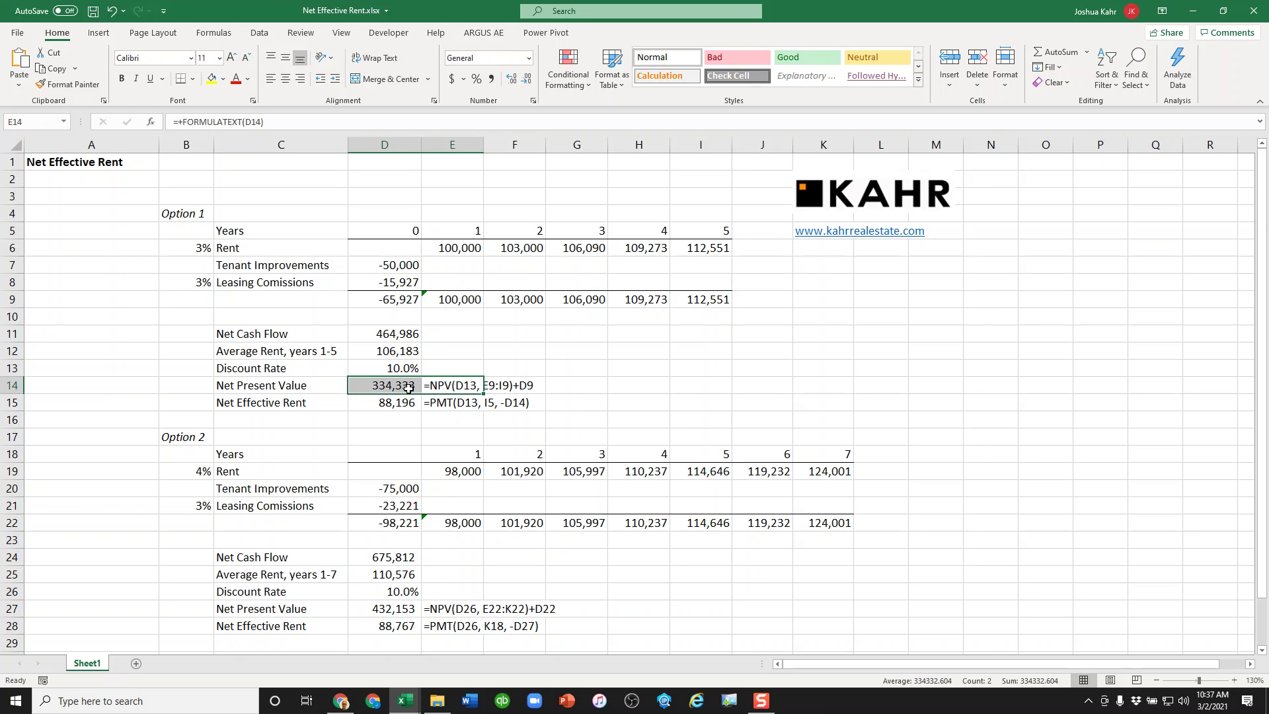
pyautogui.moveTo(450, 609); pyautogui.dragTo(406, 614)
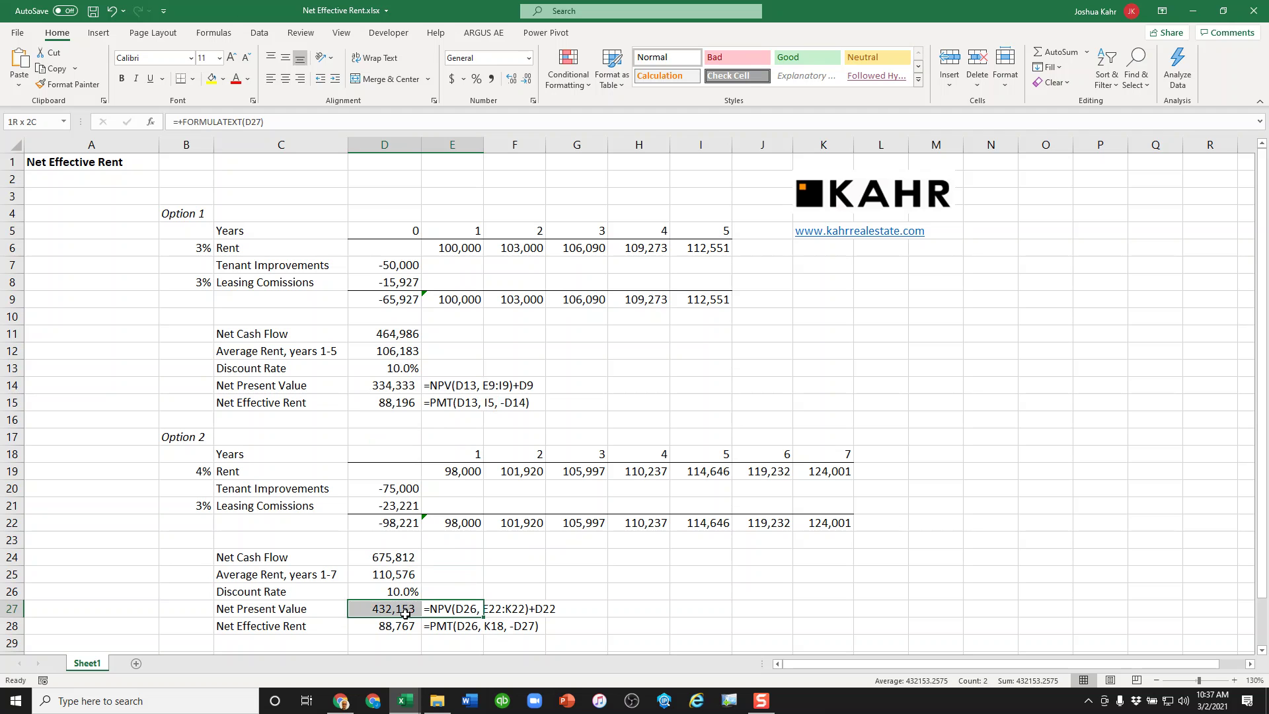
pyautogui.moveTo(406, 614); pyautogui.dragTo(406, 613)
pyautogui.click(398, 610)
pyautogui.click(406, 399)
pyautogui.click(406, 390)
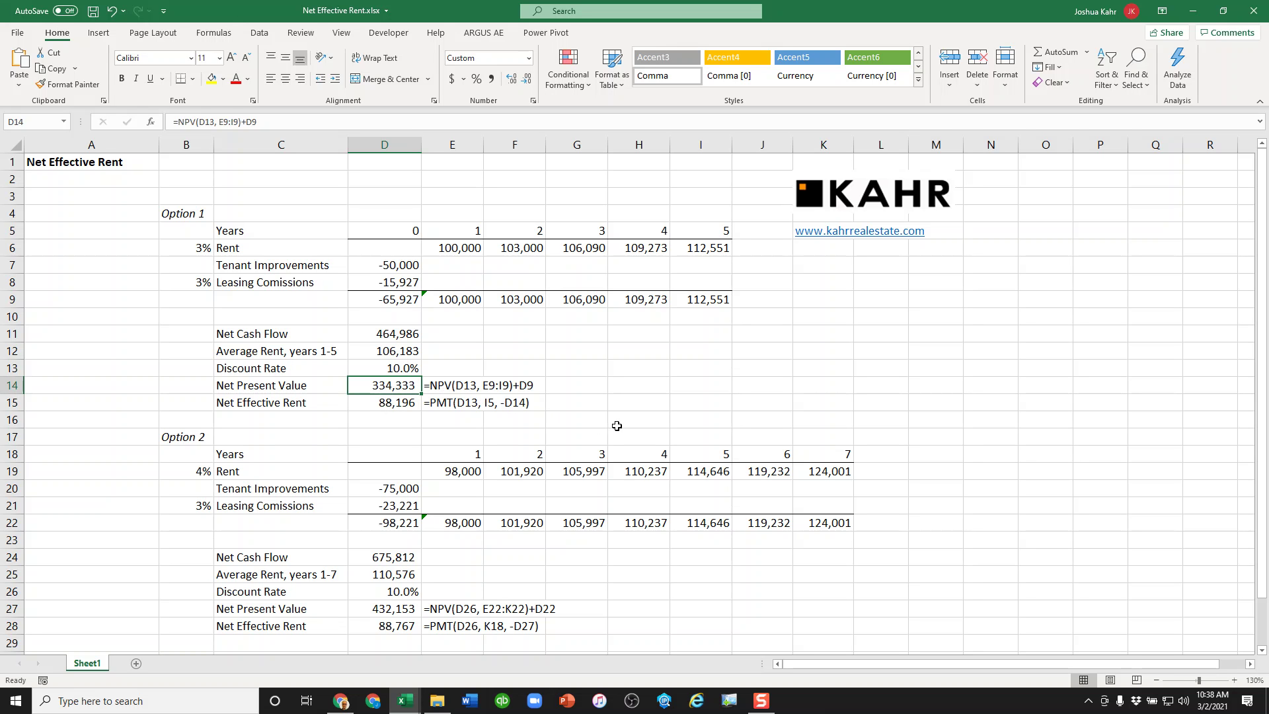
pyautogui.click(398, 406)
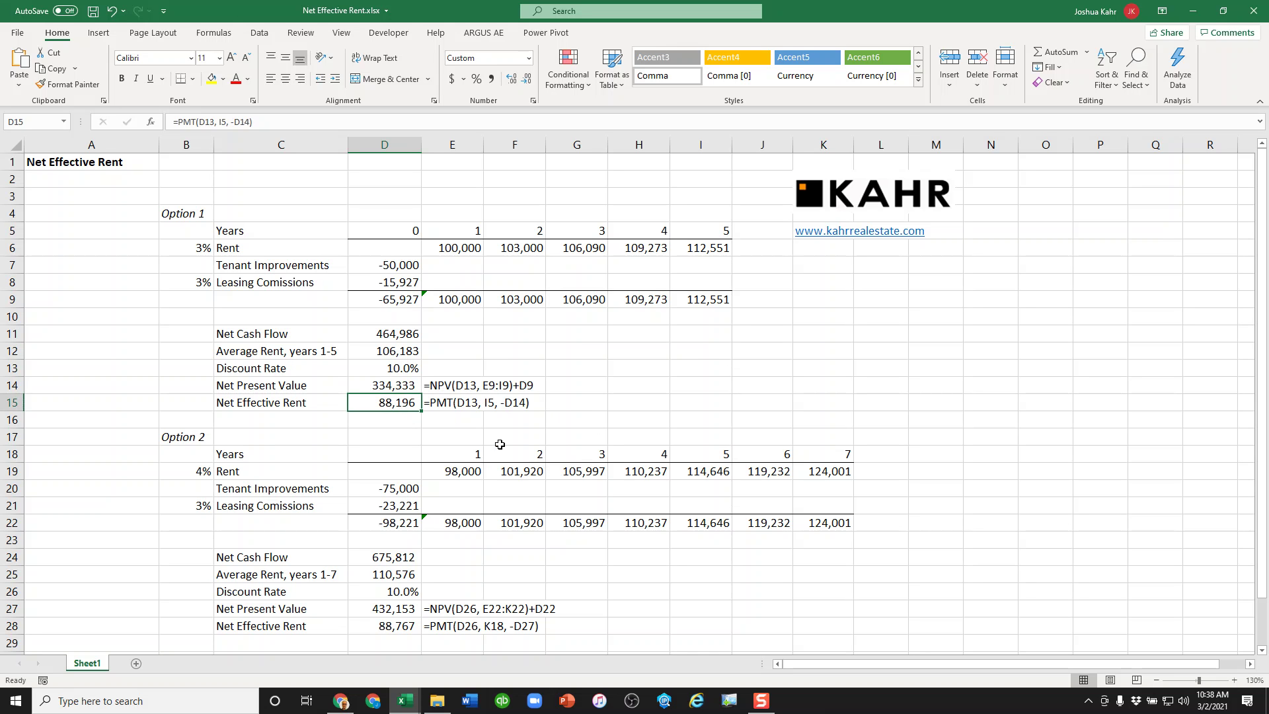
pyautogui.press('F2')
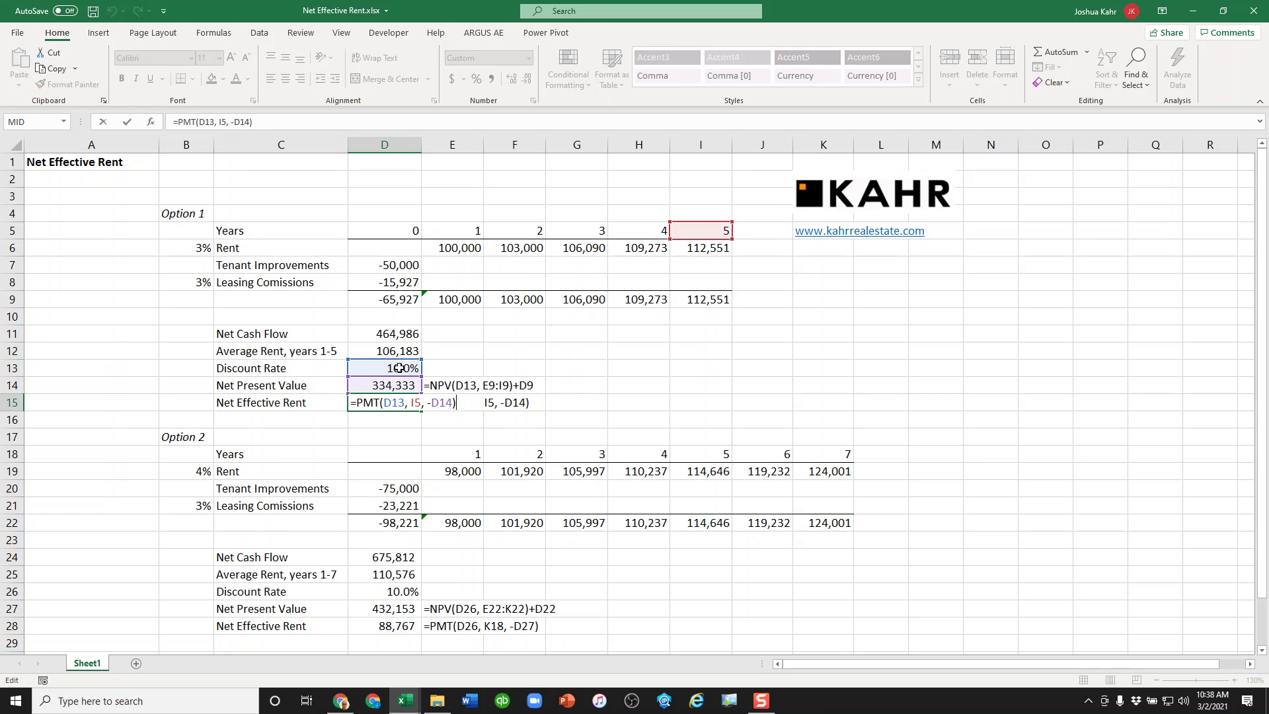
pyautogui.doubleClick(416, 404)
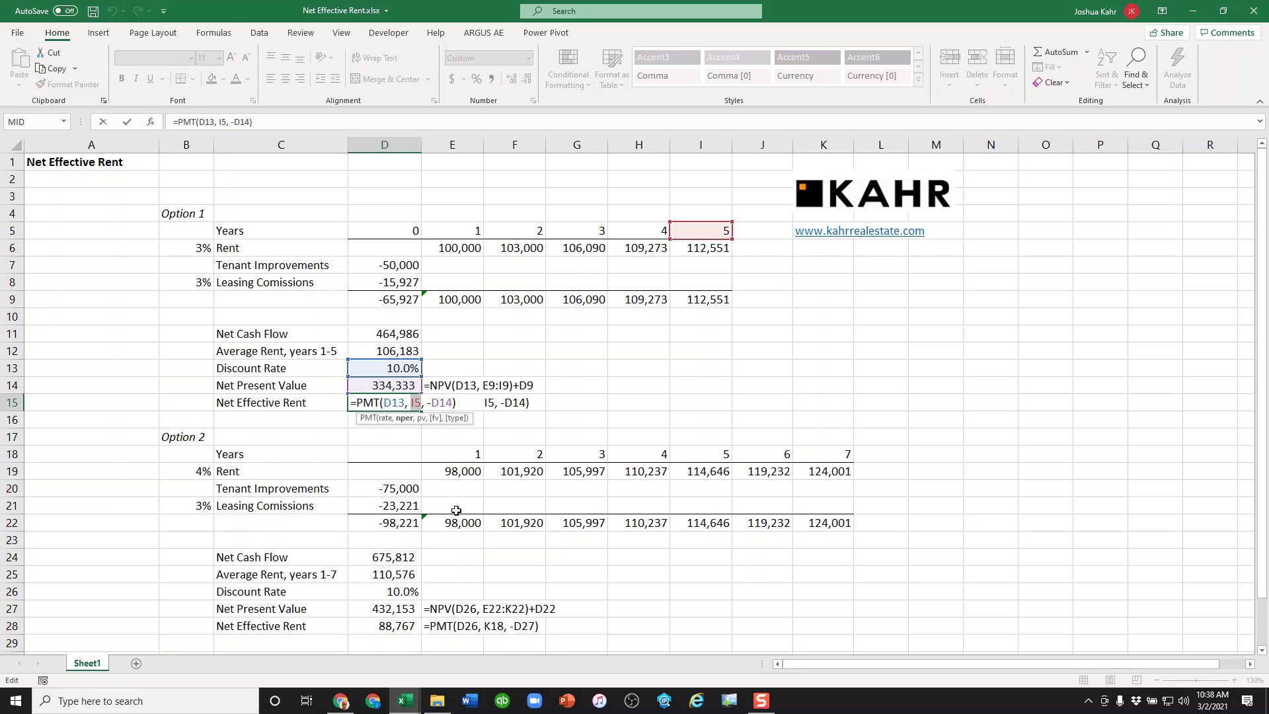
pyautogui.doubleClick(443, 404)
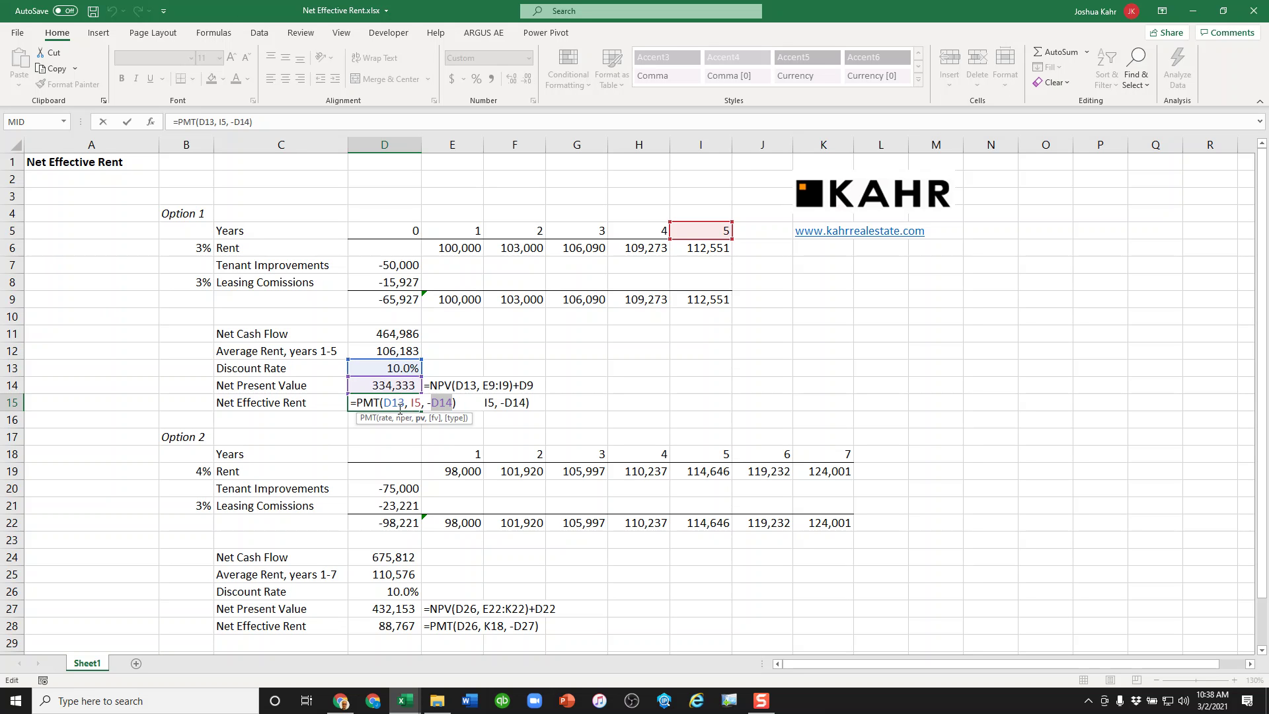
pyautogui.doubleClick(394, 400)
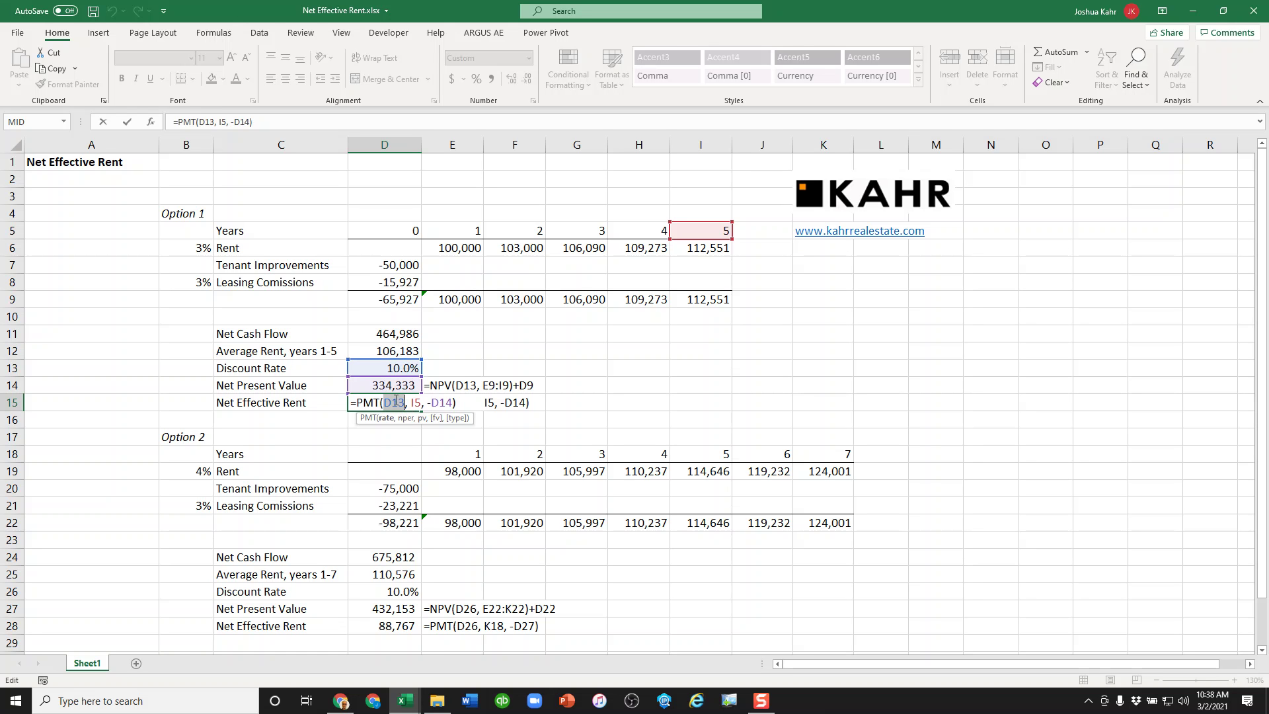
pyautogui.doubleClick(415, 400)
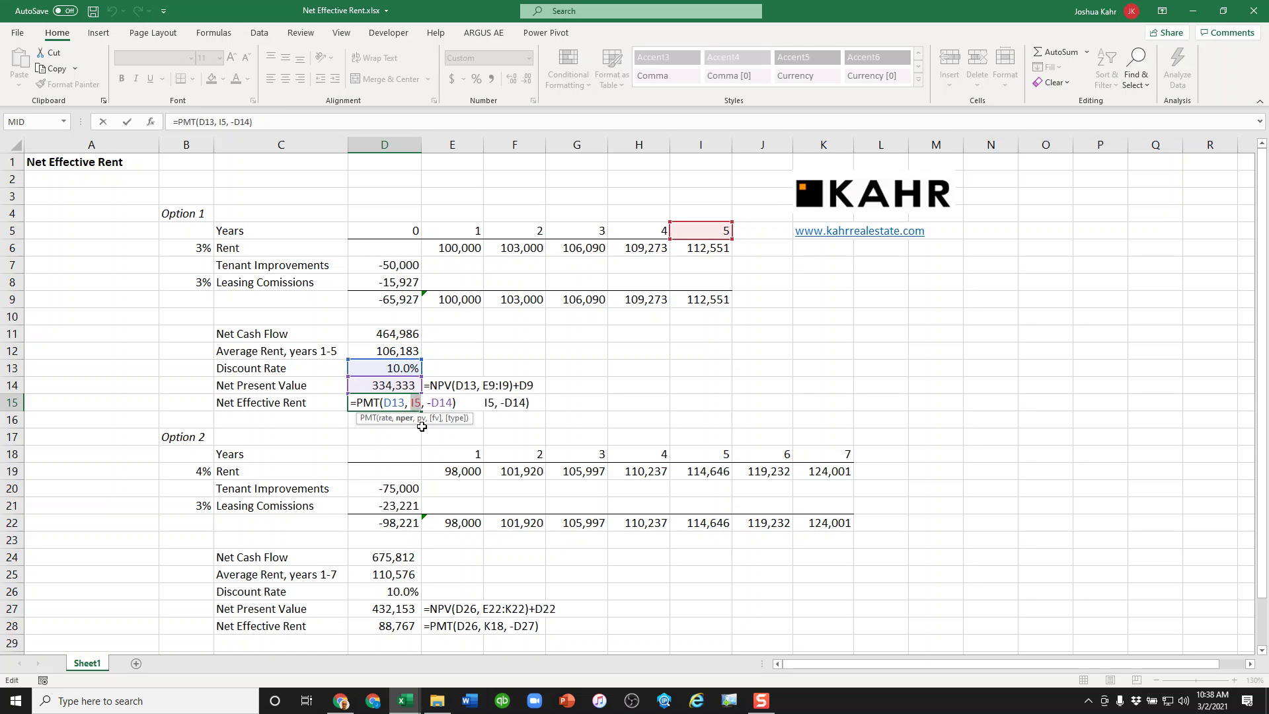
pyautogui.doubleClick(442, 403)
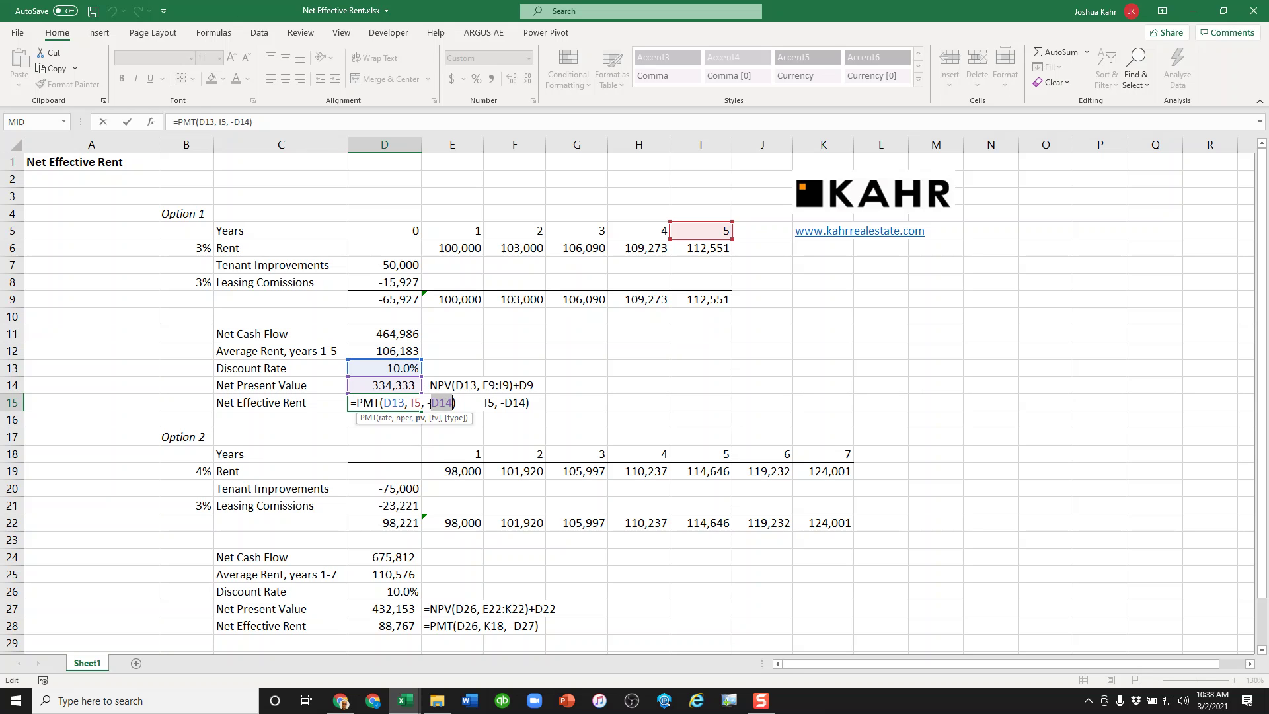
pyautogui.press('Return')
pyautogui.click(389, 408)
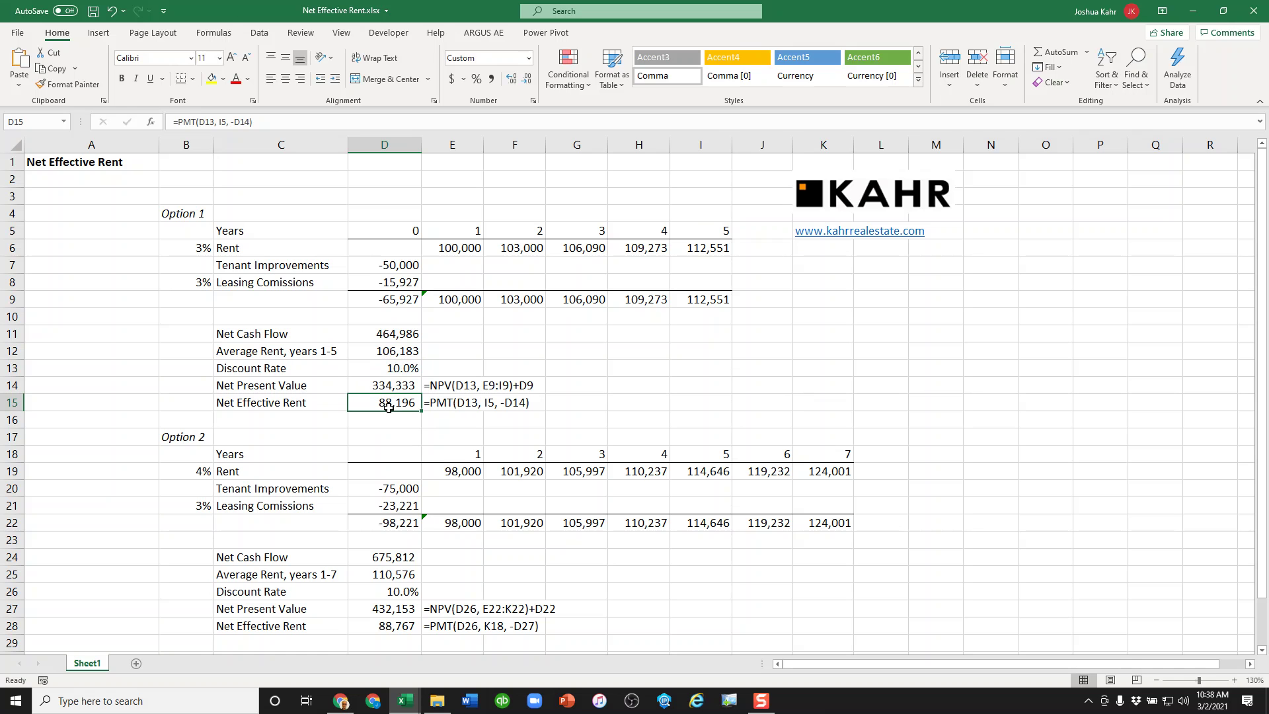
pyautogui.click(400, 626)
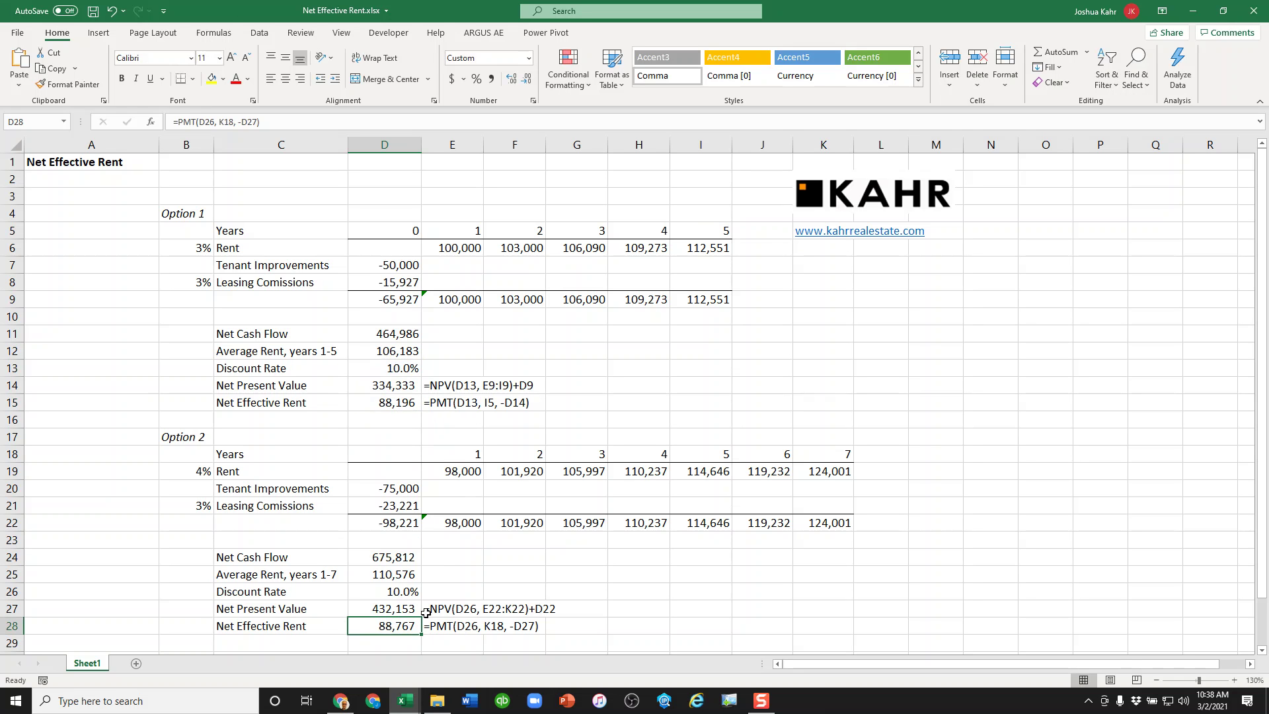
pyautogui.click(447, 627)
pyautogui.hotkey('shift', 'Left')
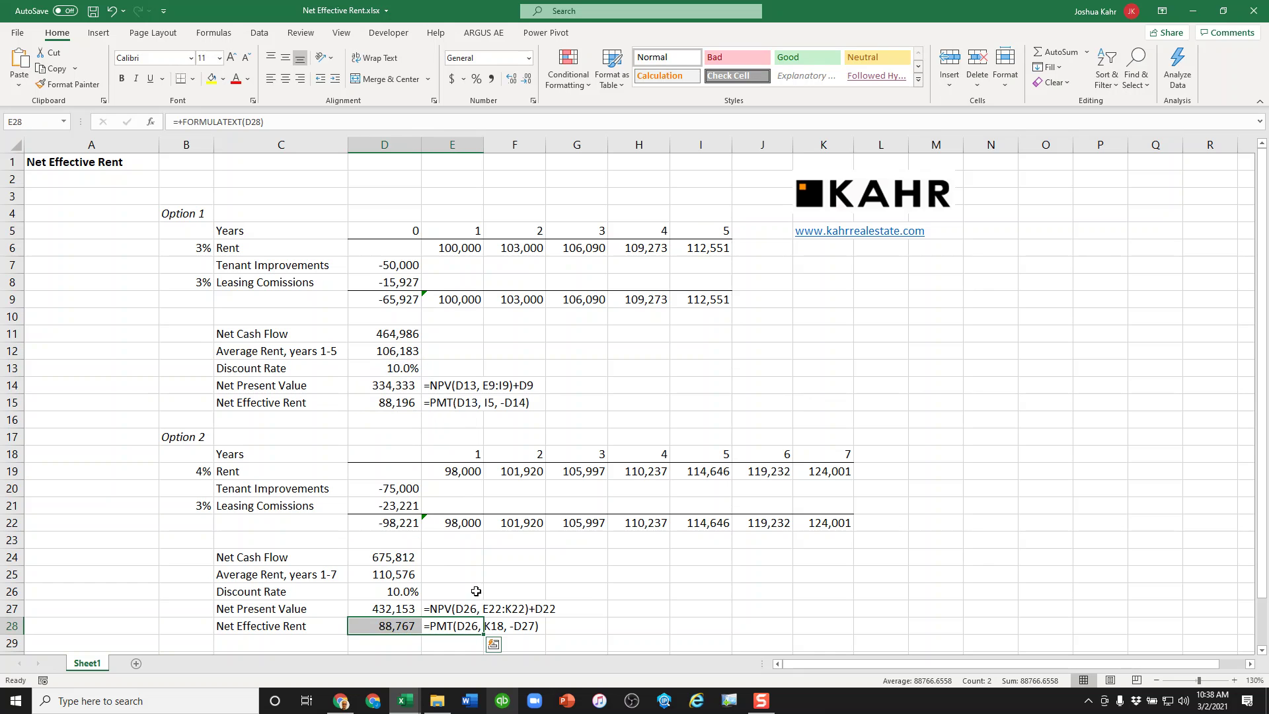
pyautogui.scroll(-1, 428, 397)
pyautogui.scroll(-1, 429, 399)
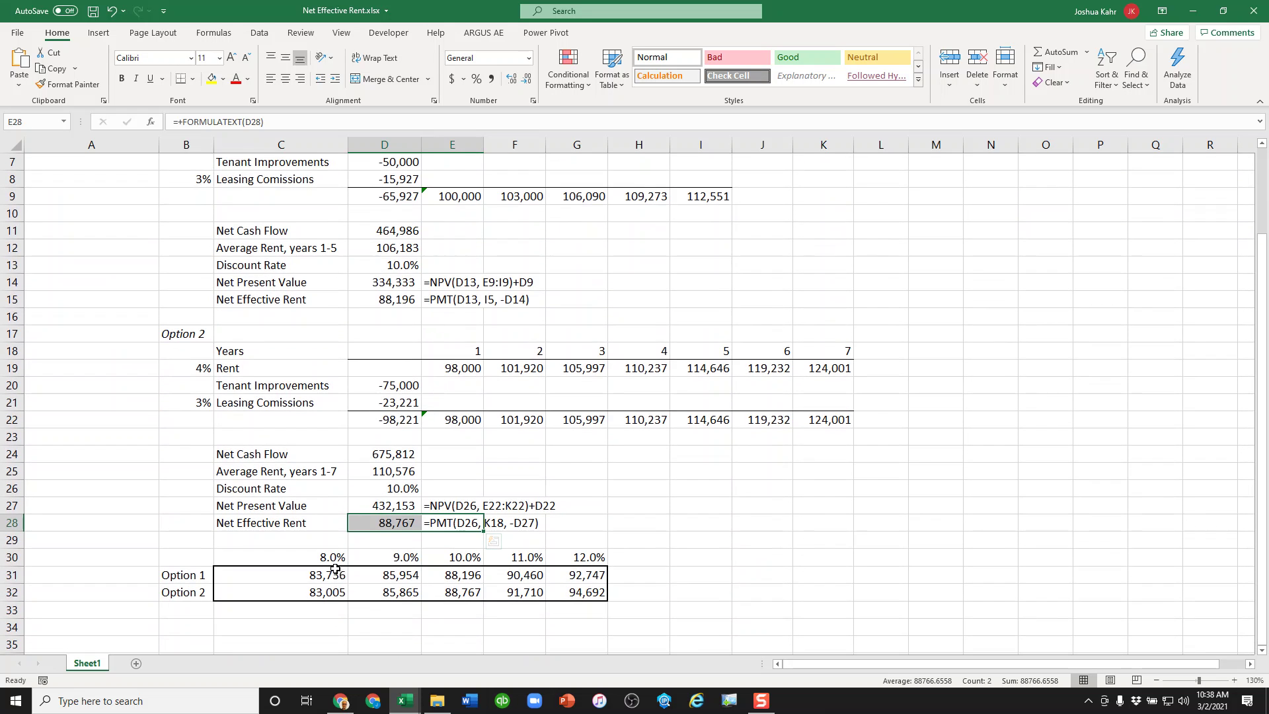
pyautogui.moveTo(334, 560); pyautogui.dragTo(334, 593)
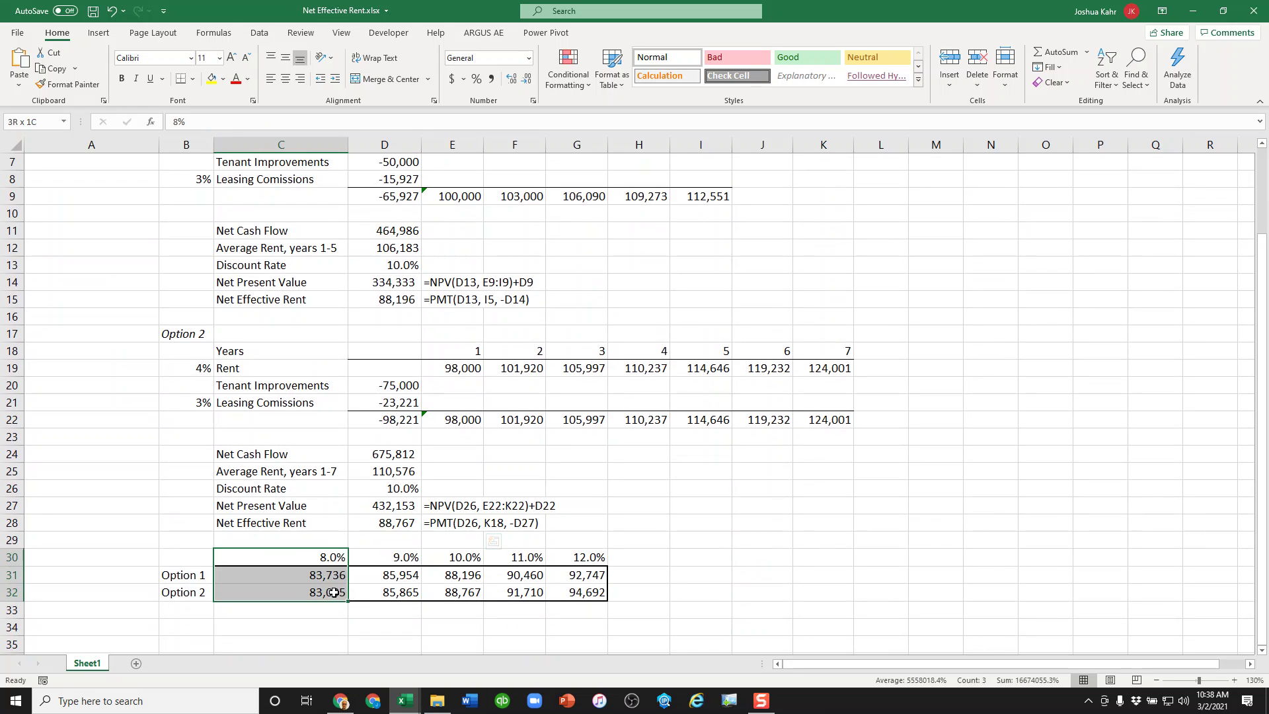
pyautogui.click(352, 557)
pyautogui.moveTo(327, 546); pyautogui.dragTo(583, 560)
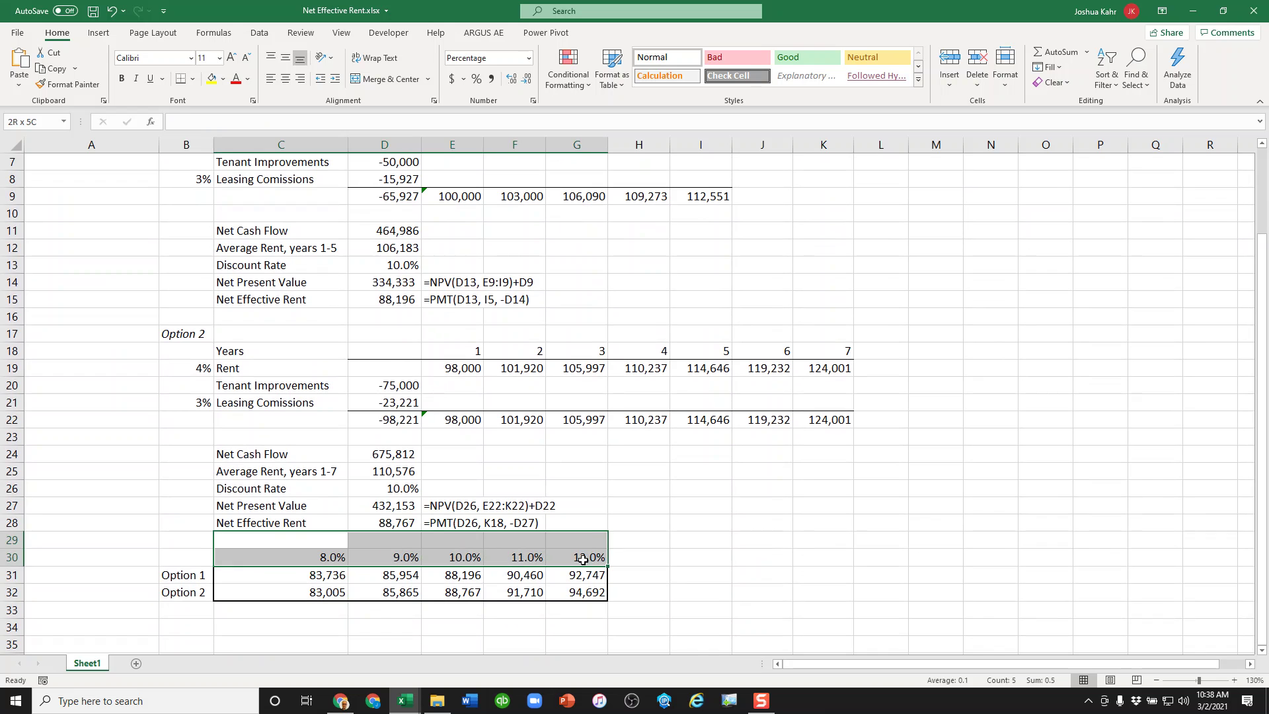
pyautogui.click(465, 563)
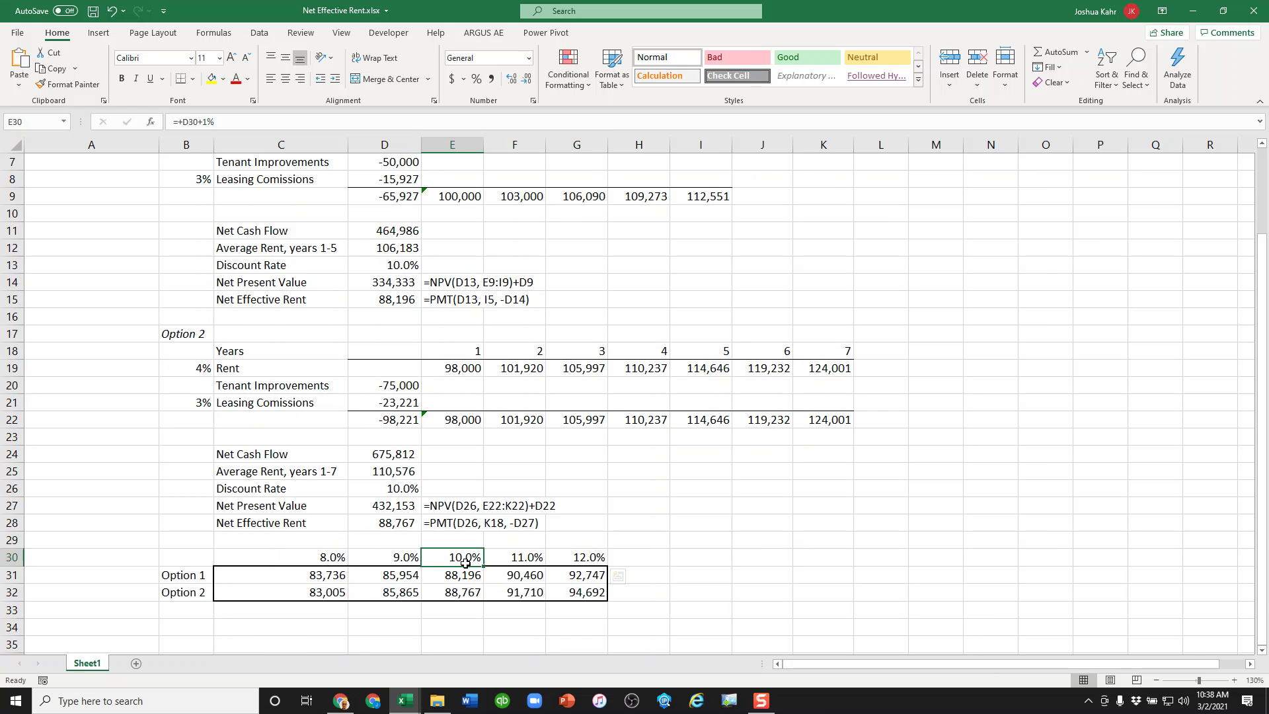
pyautogui.moveTo(465, 563); pyautogui.dragTo(471, 595)
pyautogui.moveTo(298, 333); pyautogui.dragTo(492, 527)
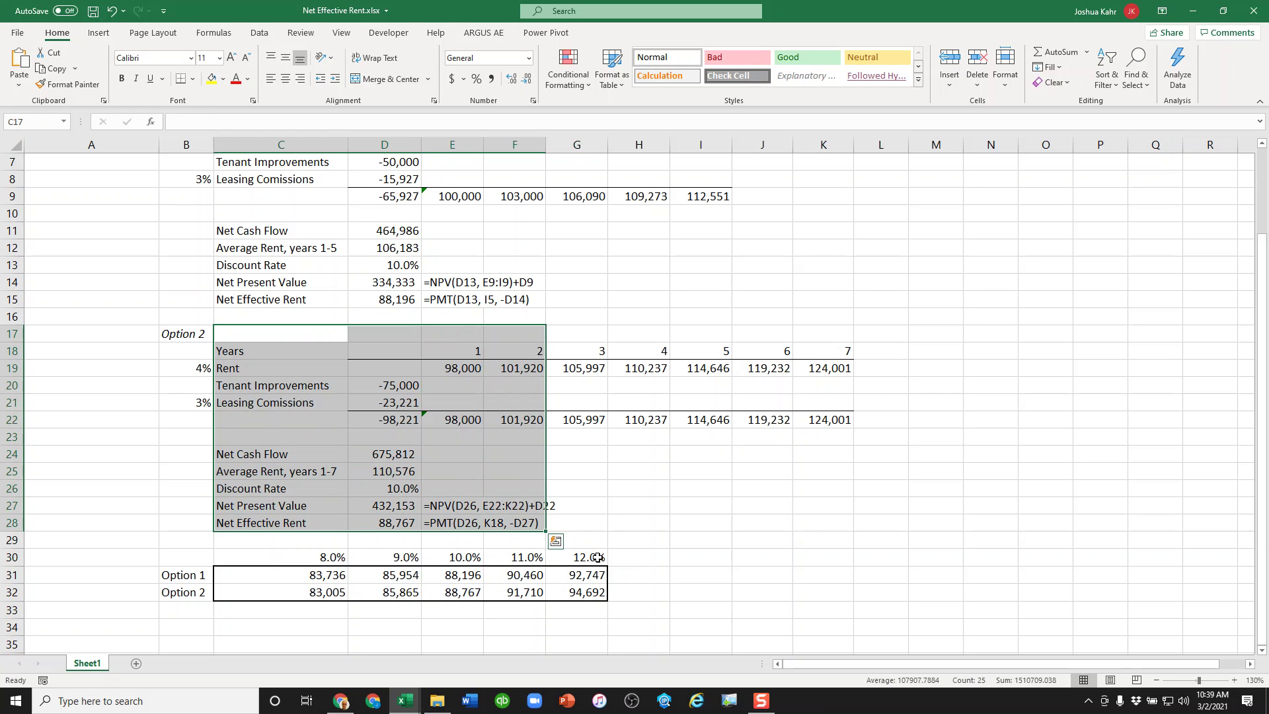
pyautogui.moveTo(334, 557); pyautogui.dragTo(330, 593)
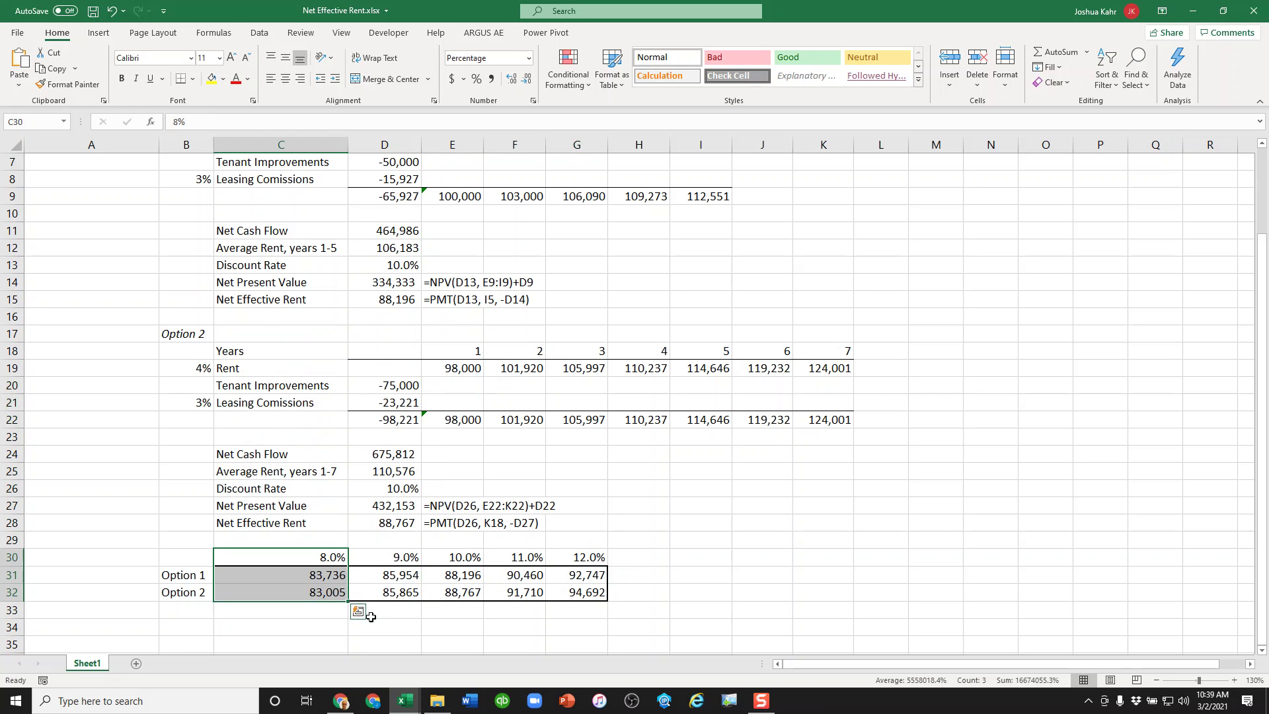
pyautogui.moveTo(363, 196); pyautogui.dragTo(454, 314)
pyautogui.click(370, 264)
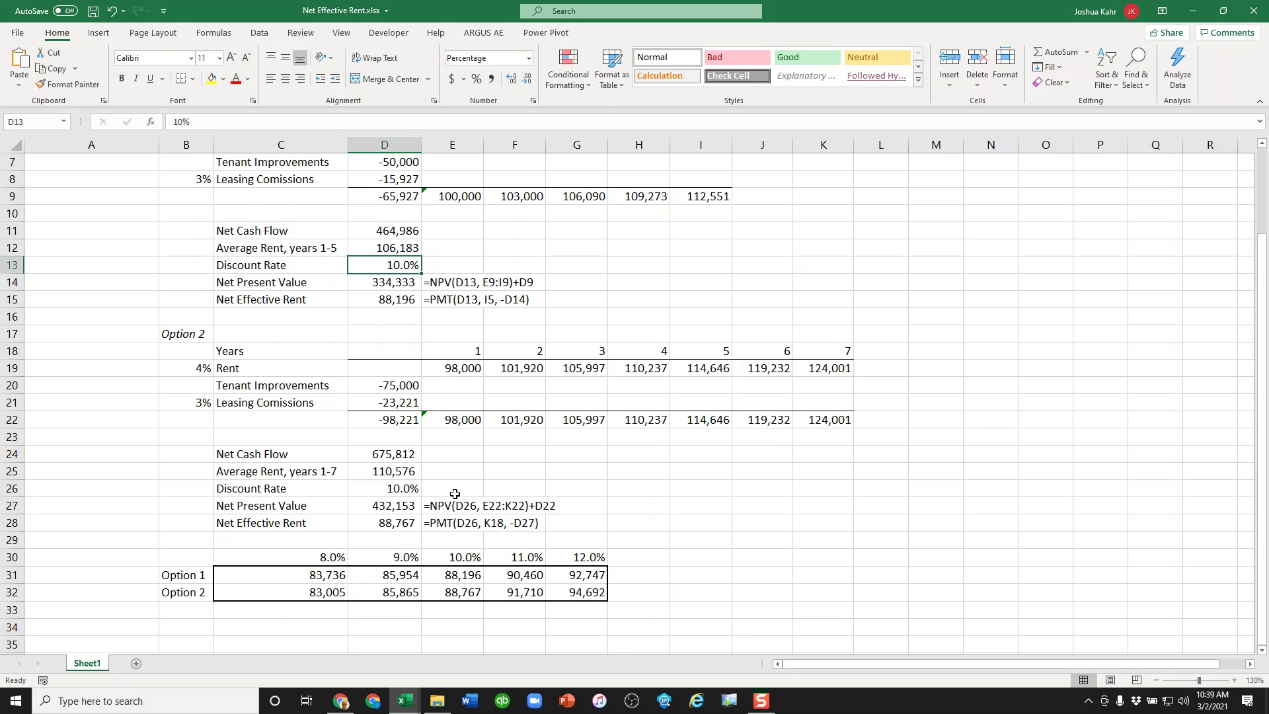
pyautogui.moveTo(451, 490); pyautogui.dragTo(375, 488)
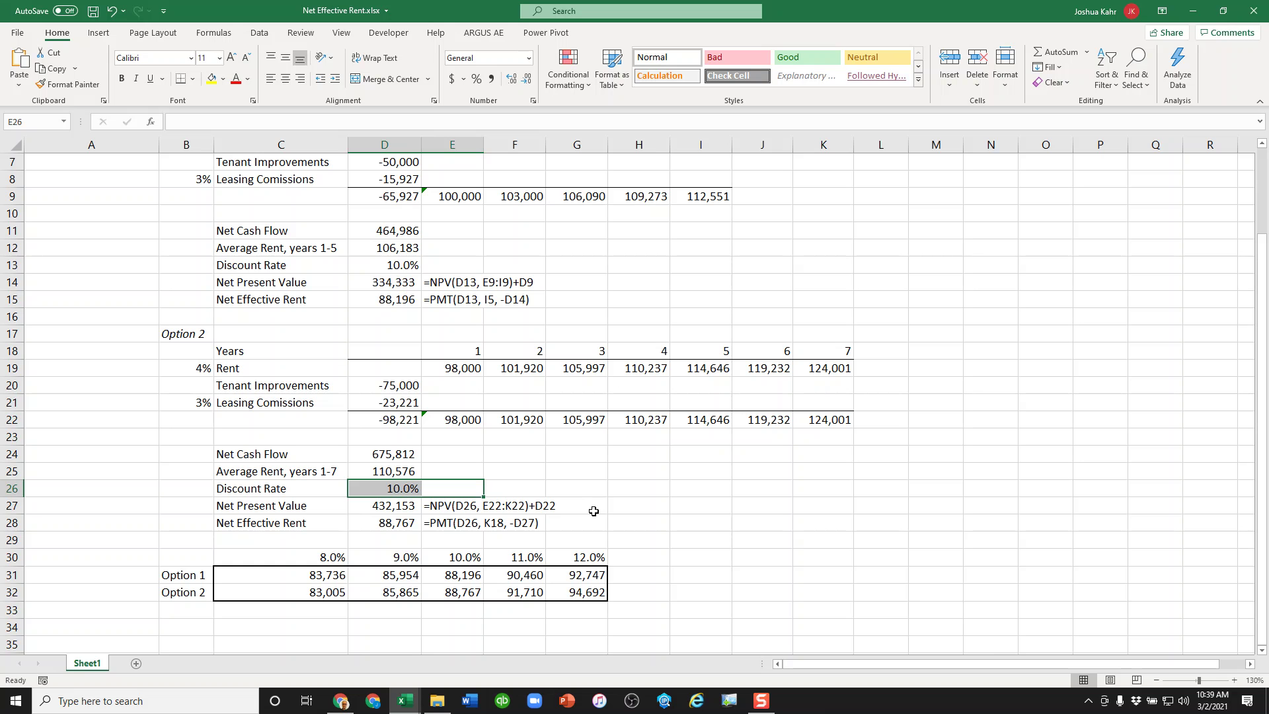
pyautogui.scroll(2, 654, 326)
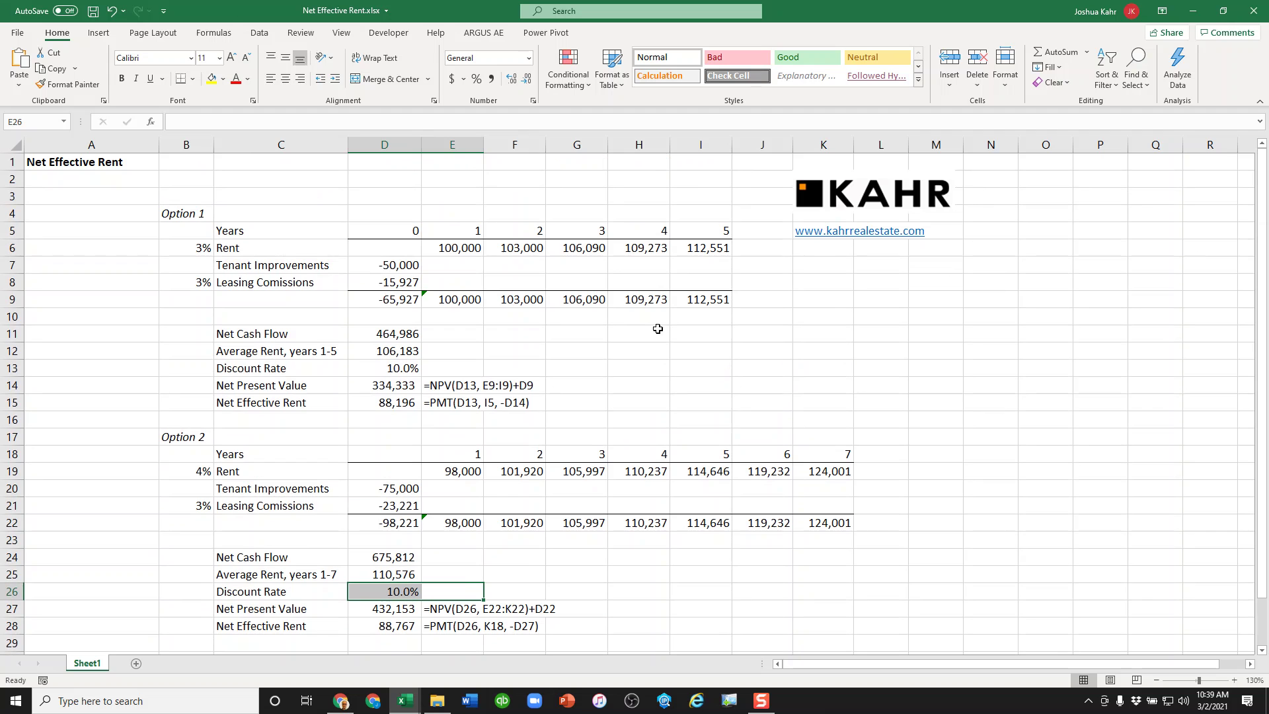
# Step: Enter the company contact e-mail address in K6 so it becomes a clickable hyperlink
pyautogui.click(835, 252)
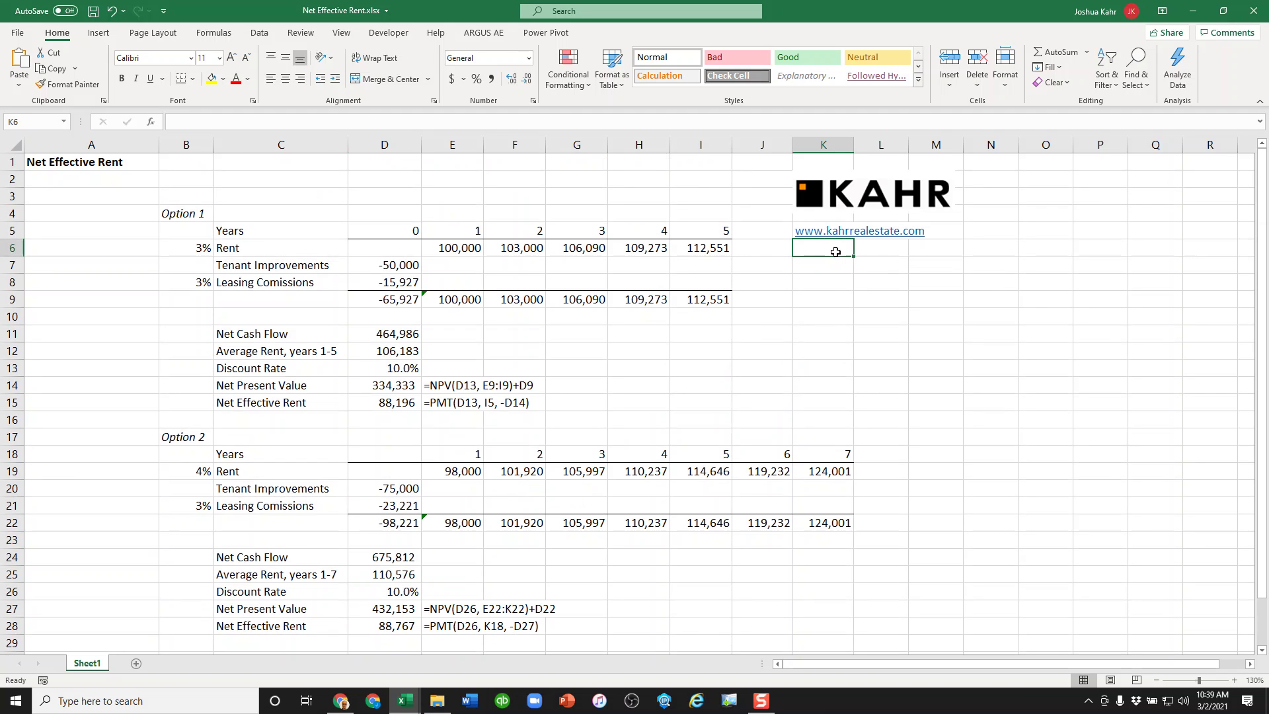
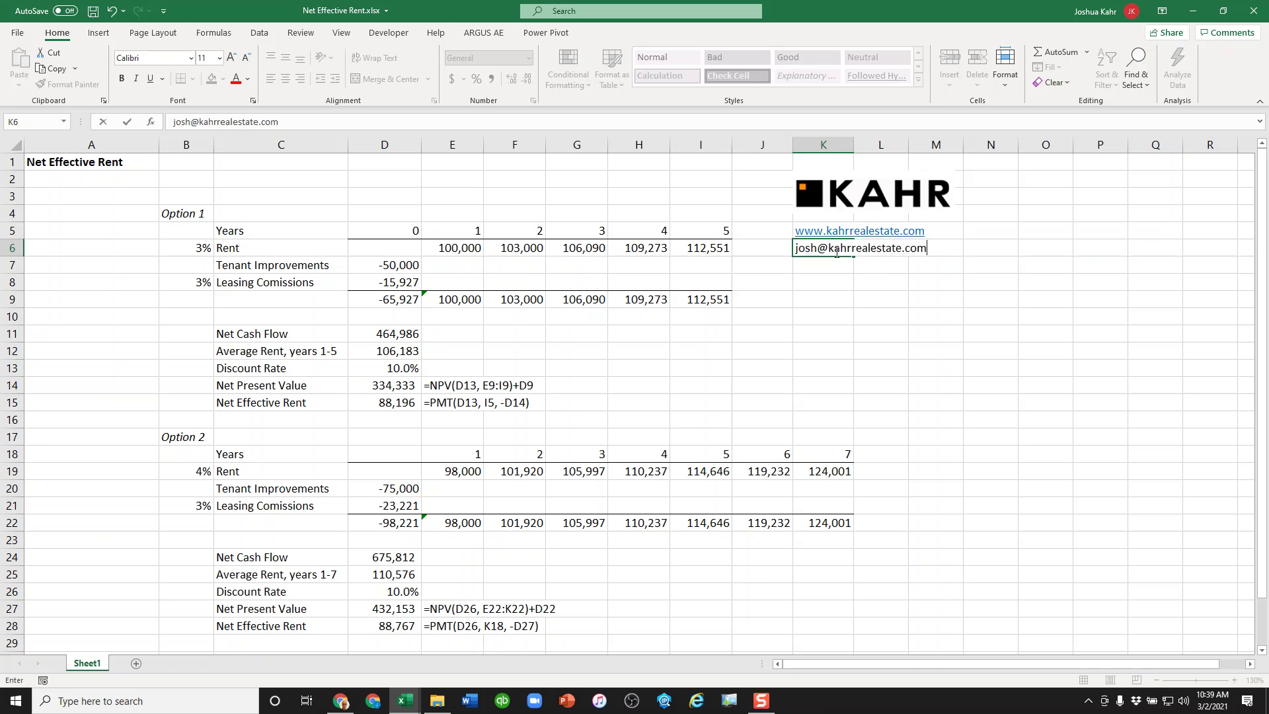
pyautogui.press('Return')
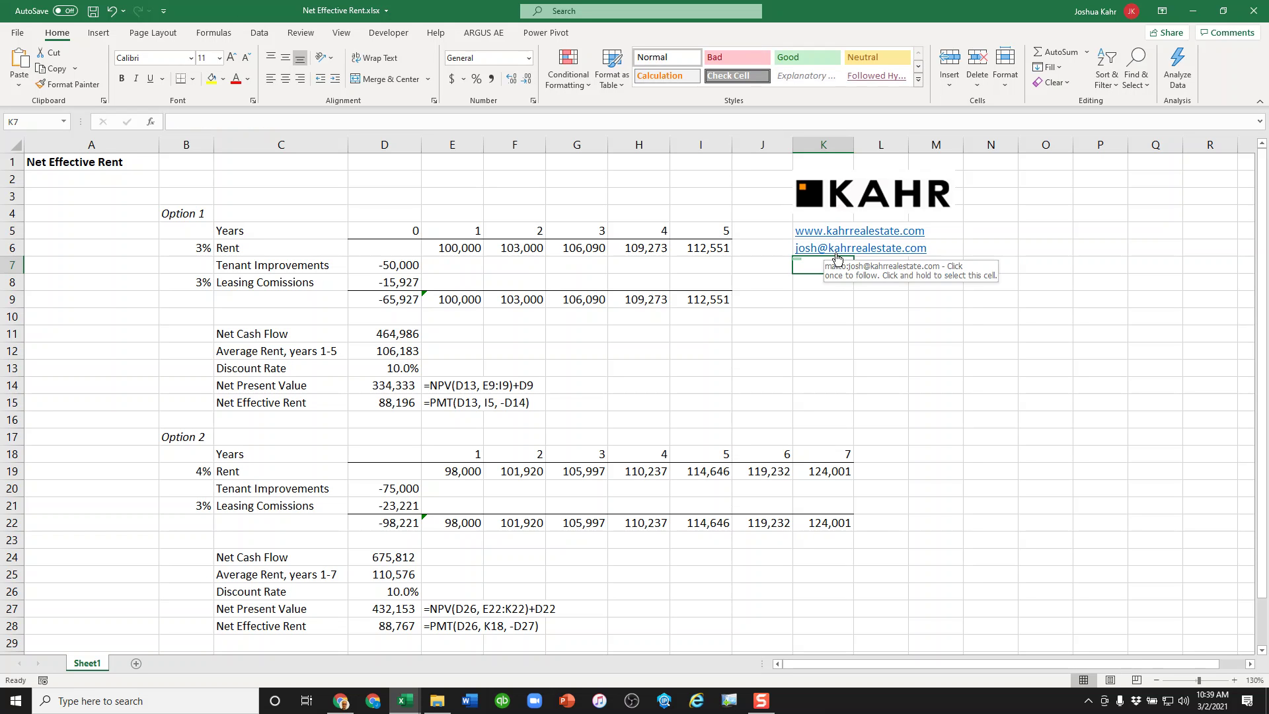